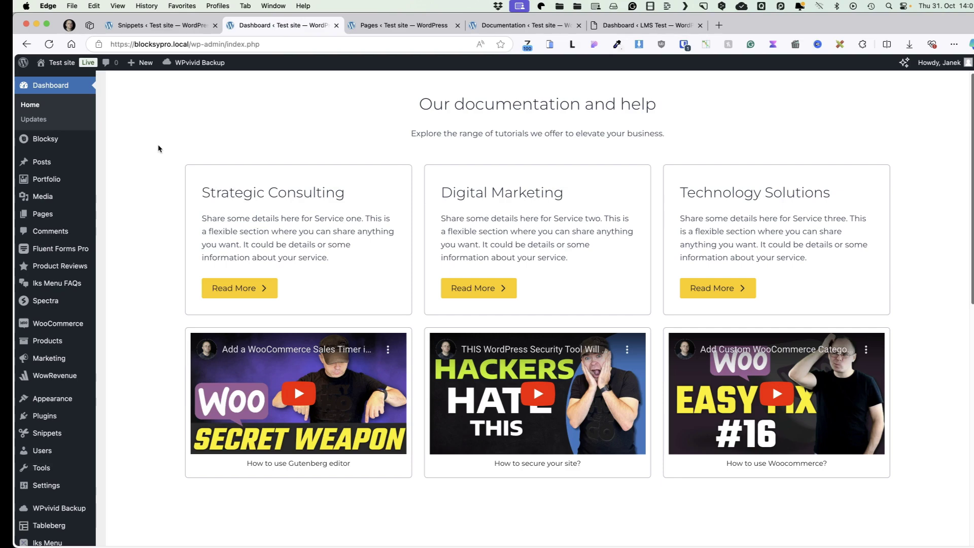
- Scroll the dashboard, then reload it so the ACME shortcuts and the Documentation menu entry appear
scroll(159, 243, down, 5)
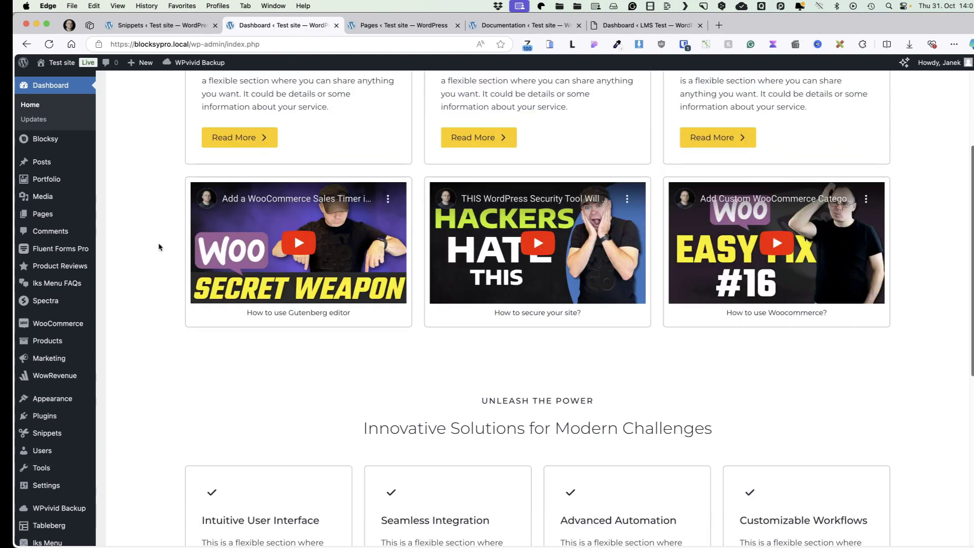
scroll(158, 247, down, 1)
scroll(159, 247, down, 10)
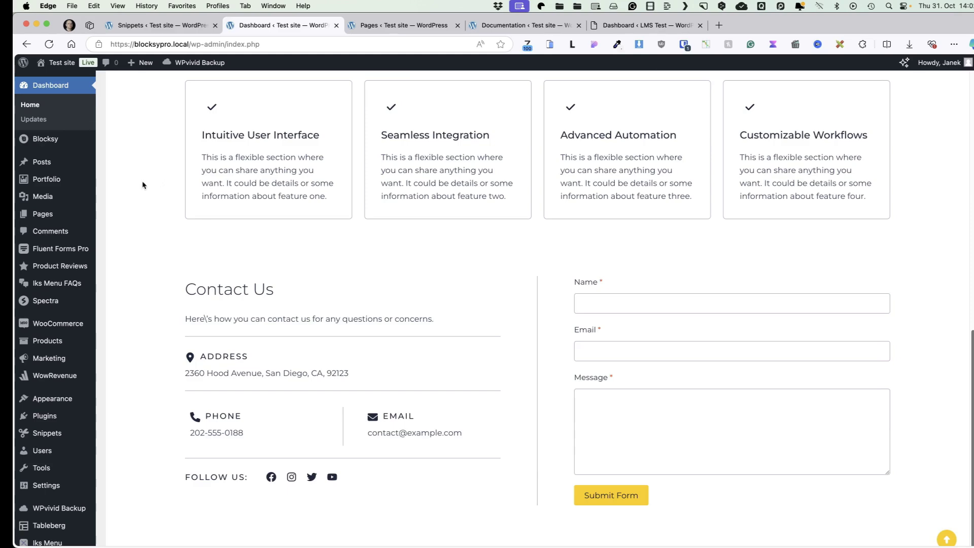
key(super+r)
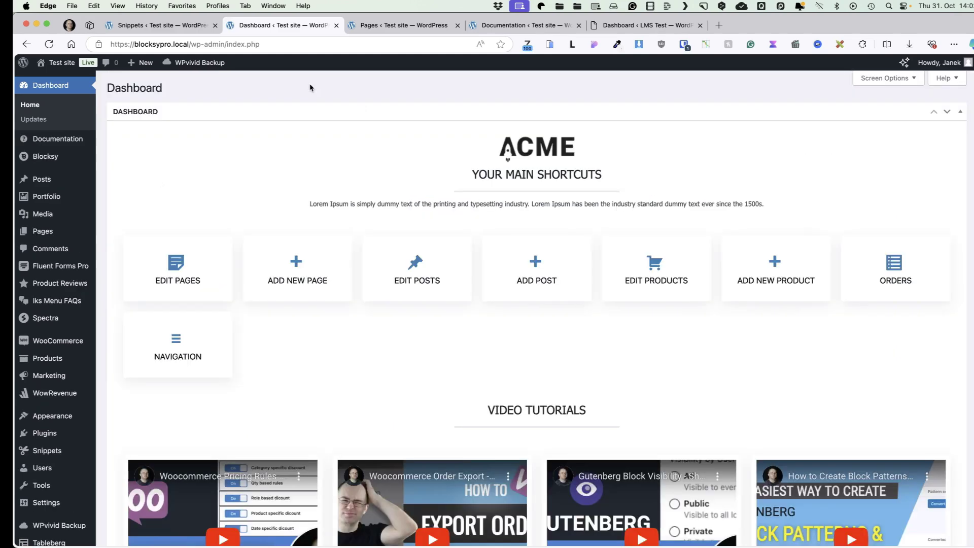
- View the Documentation admin page, then open the Documentation page from the Pages list for editing
click(47, 141)
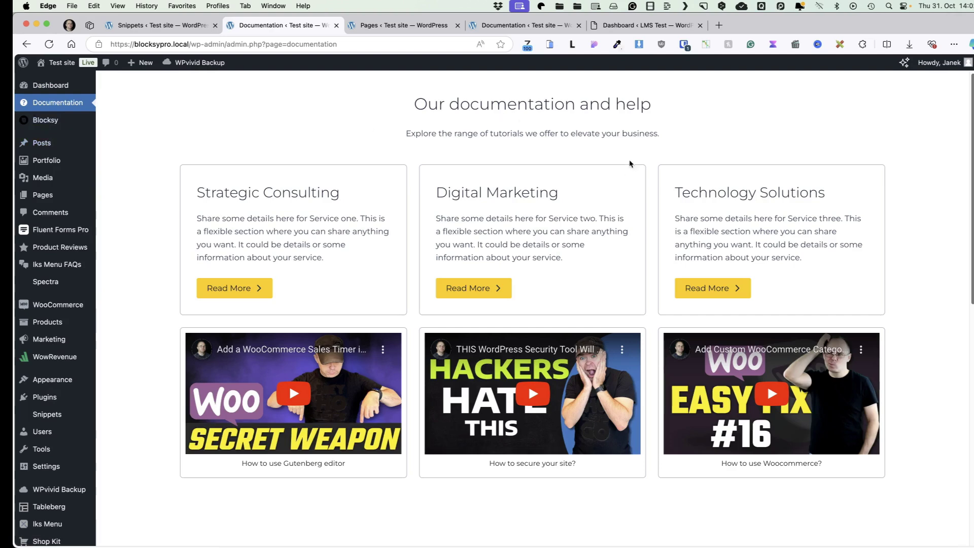
scroll(563, 337, down, 10)
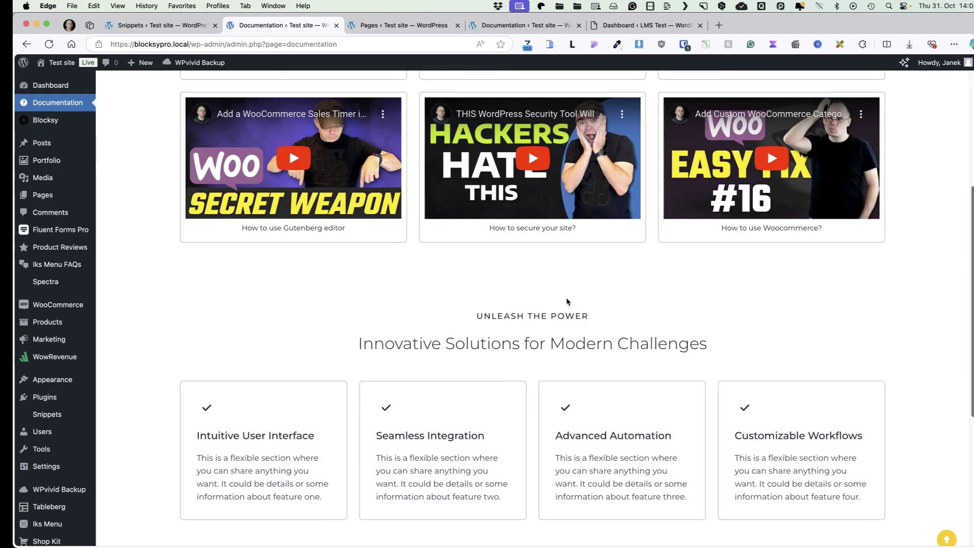
scroll(336, 282, up, 2)
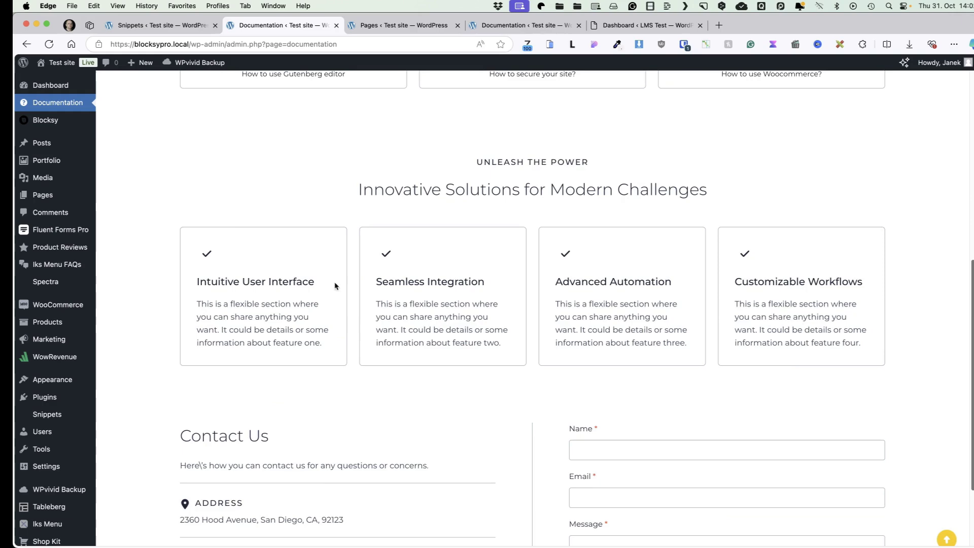
key(super+bracketleft)
click(161, 295)
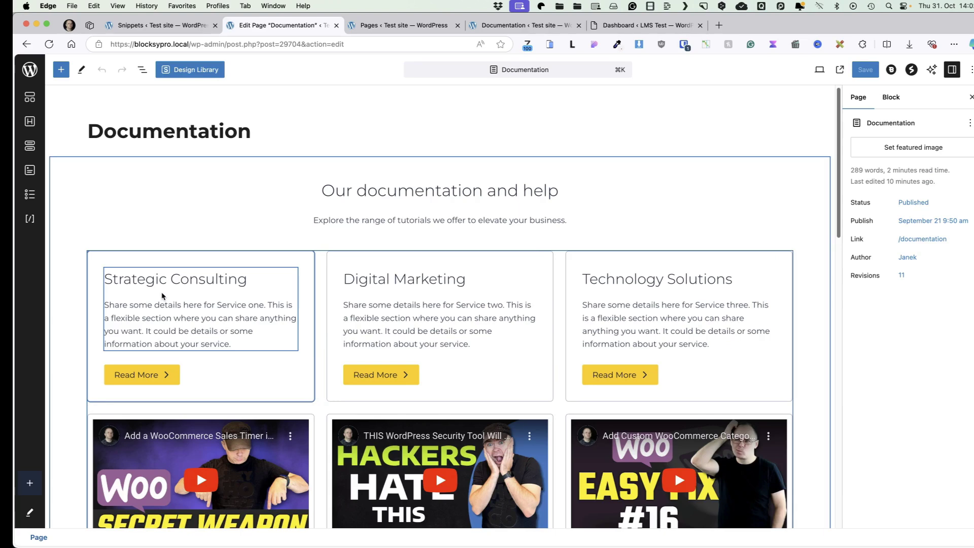
- Exit the block editor to the admin area and open the Documentation admin page
click(28, 69)
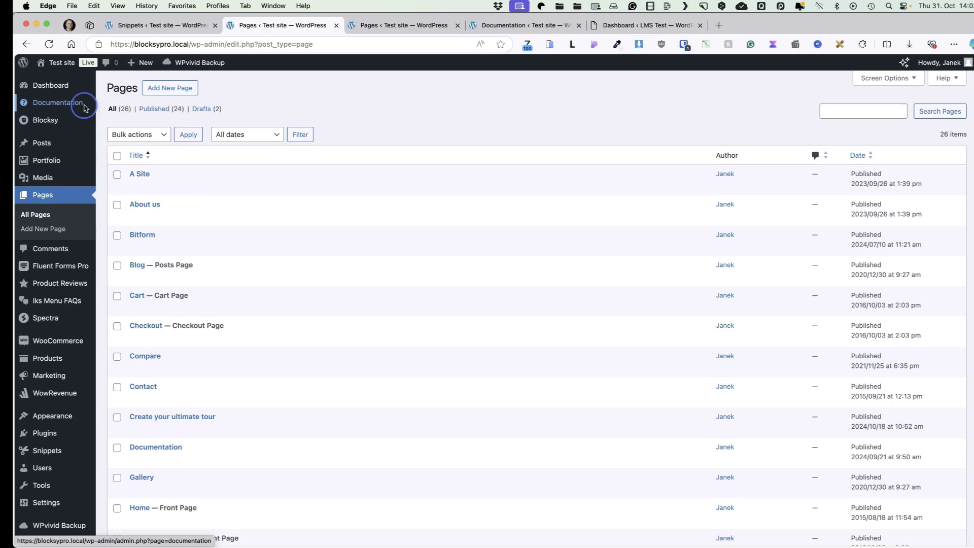
click(84, 106)
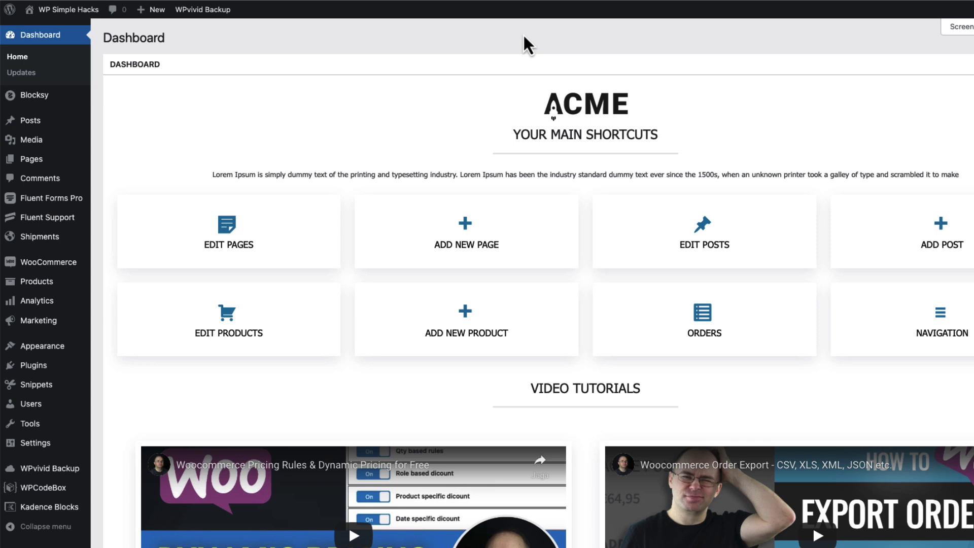
- Search for 'code' on the Plugins > Add New page
mouse_move(76, 365)
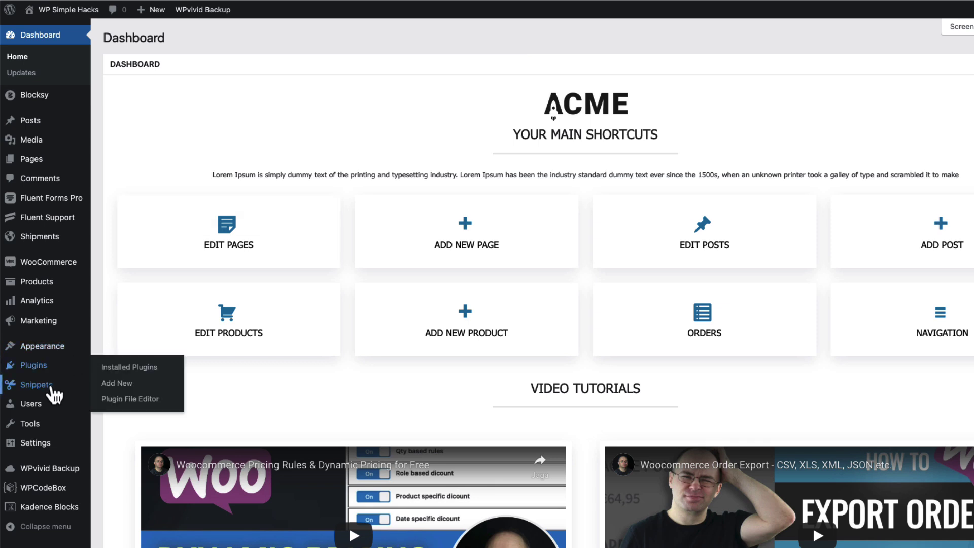
click(122, 387)
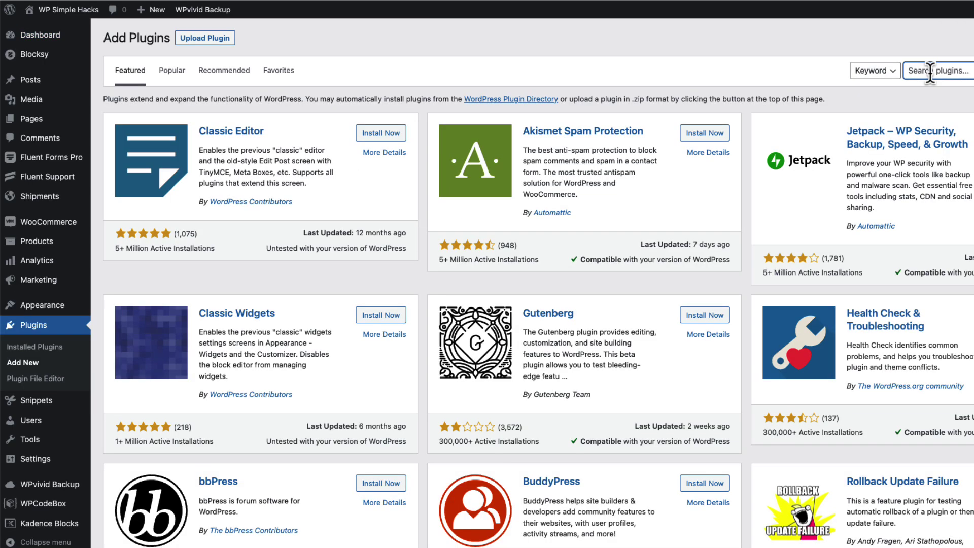
text(code)
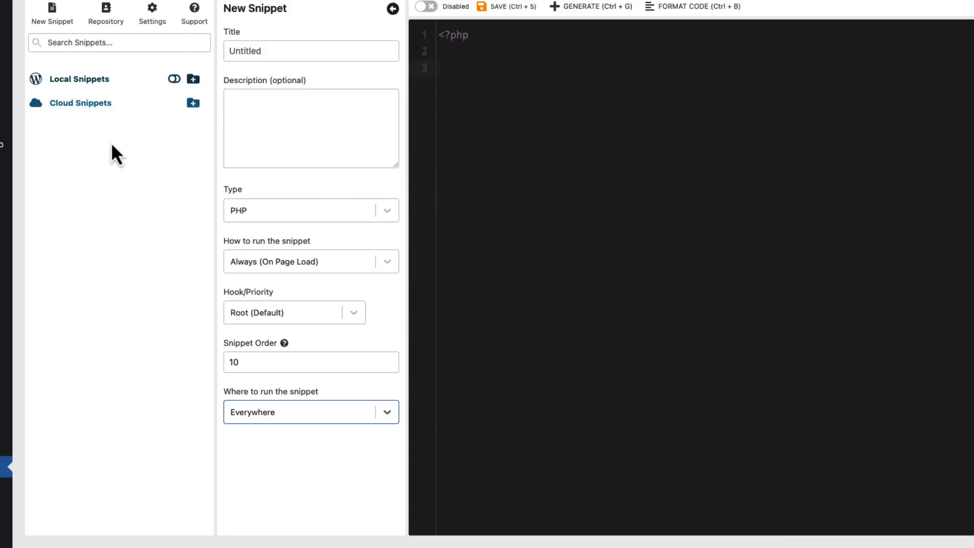
- Set the snippet's where-to-run option to Custom conditions
click(282, 212)
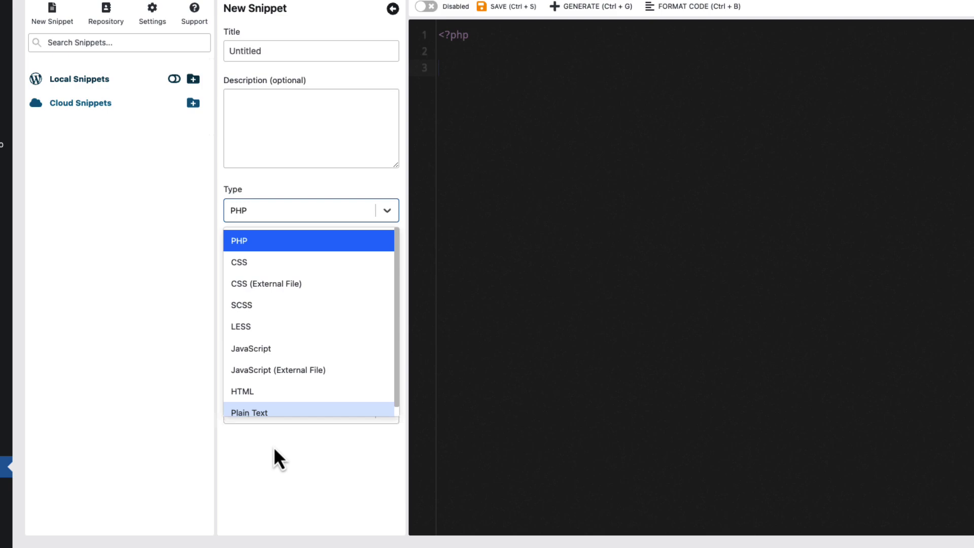
click(281, 489)
click(294, 406)
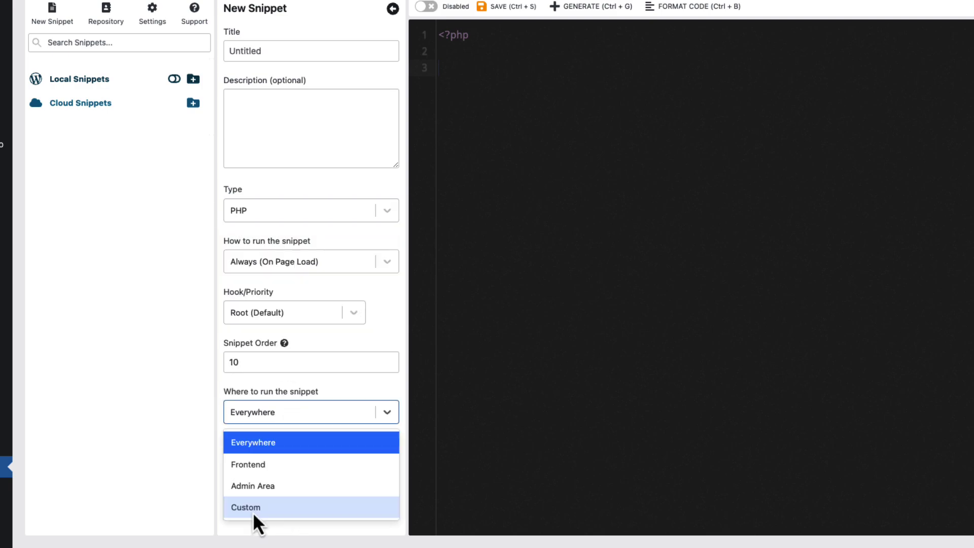
click(253, 512)
- Add a condition: Taxonomy Is Product categories, Accessories, and commit it to the snippet
click(299, 454)
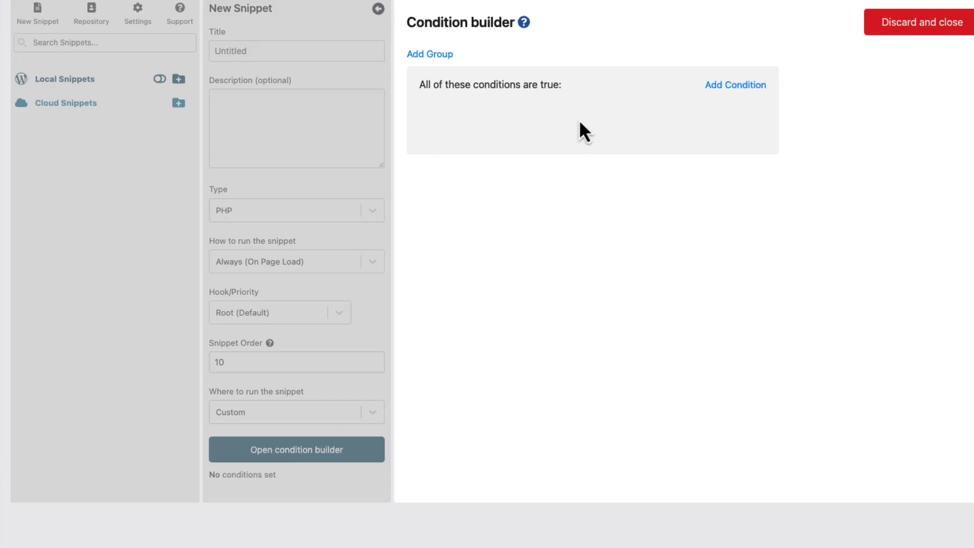
click(599, 85)
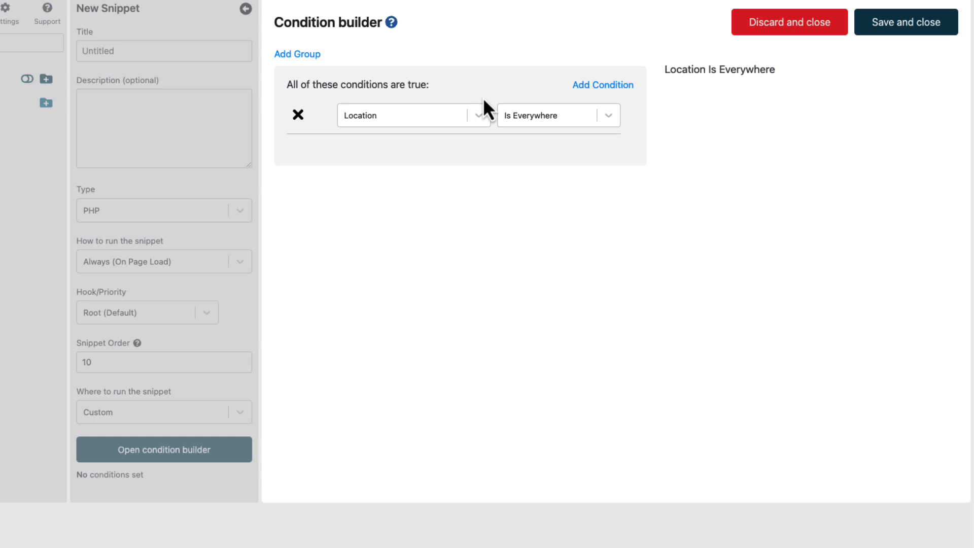
click(416, 118)
scroll(397, 264, down, 2)
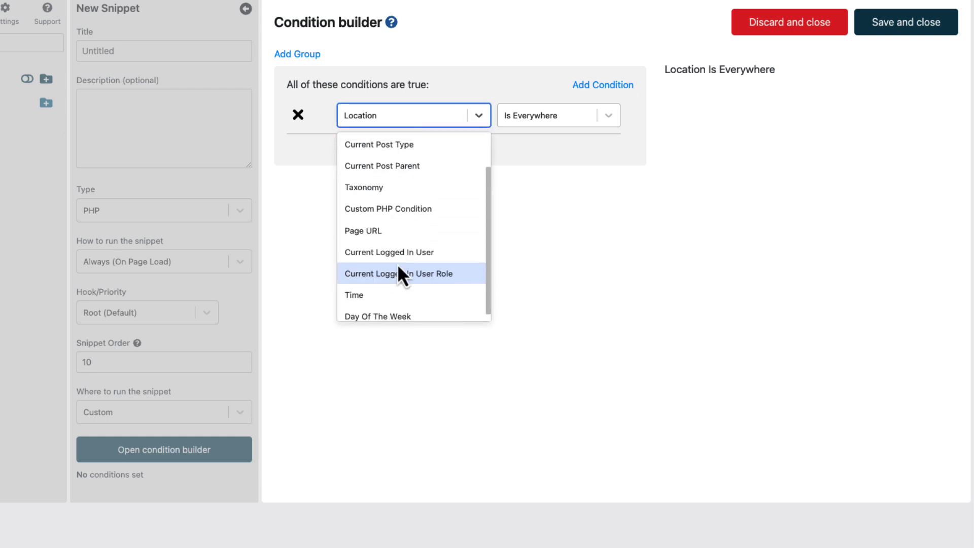
click(386, 179)
click(531, 152)
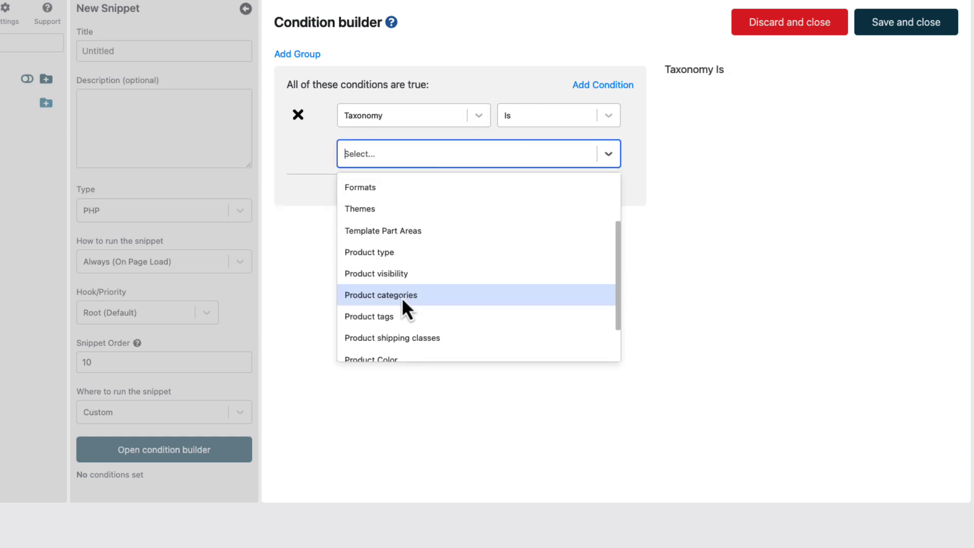
click(400, 295)
click(410, 197)
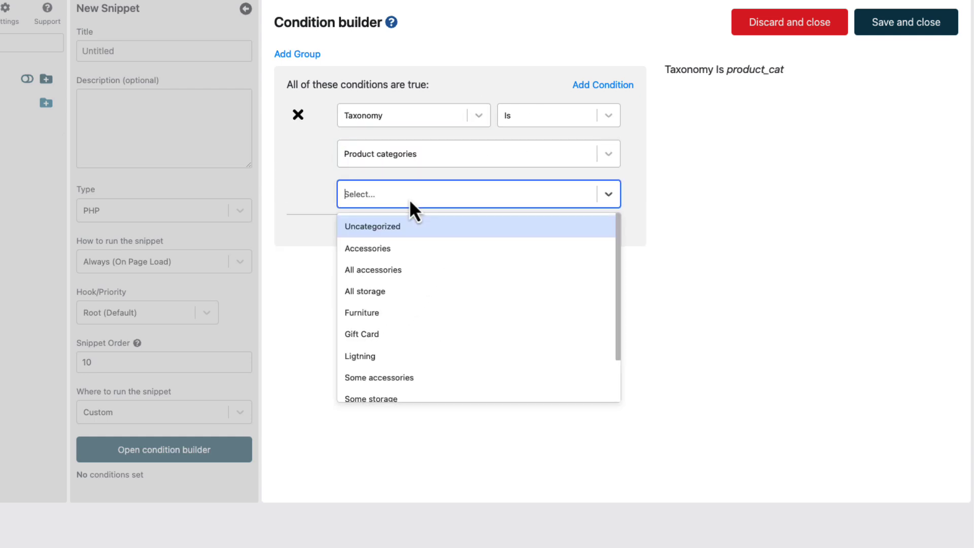
click(367, 249)
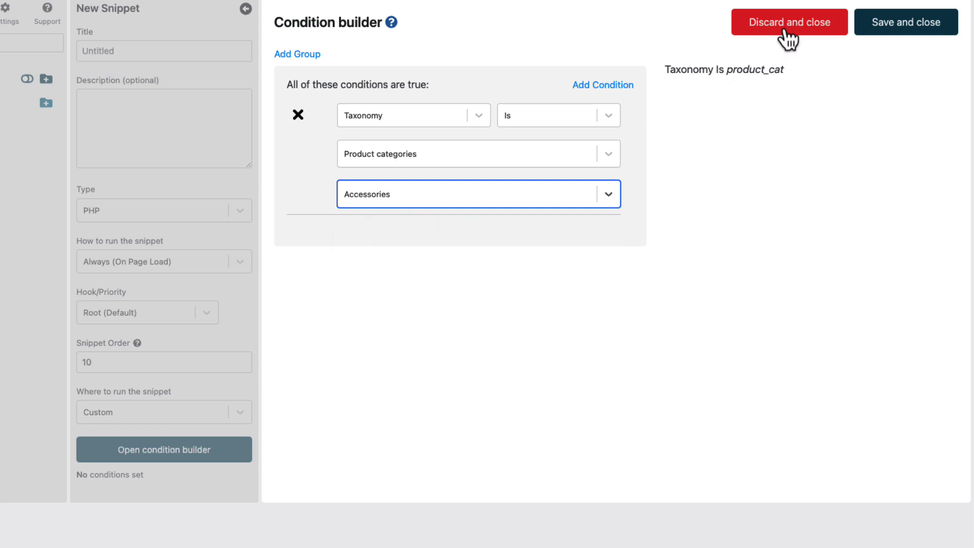
click(897, 29)
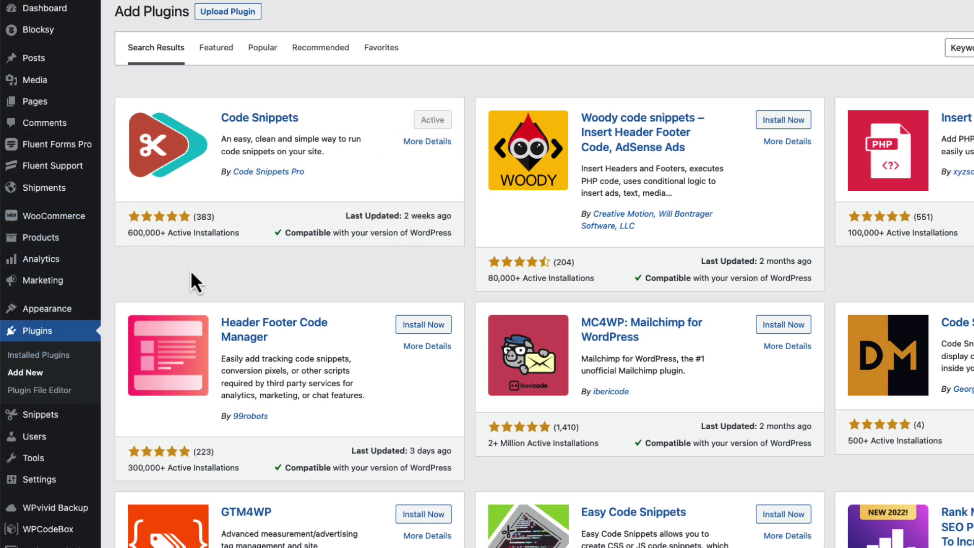
- Start a new code snippet from Snippets > Add New
mouse_move(54, 424)
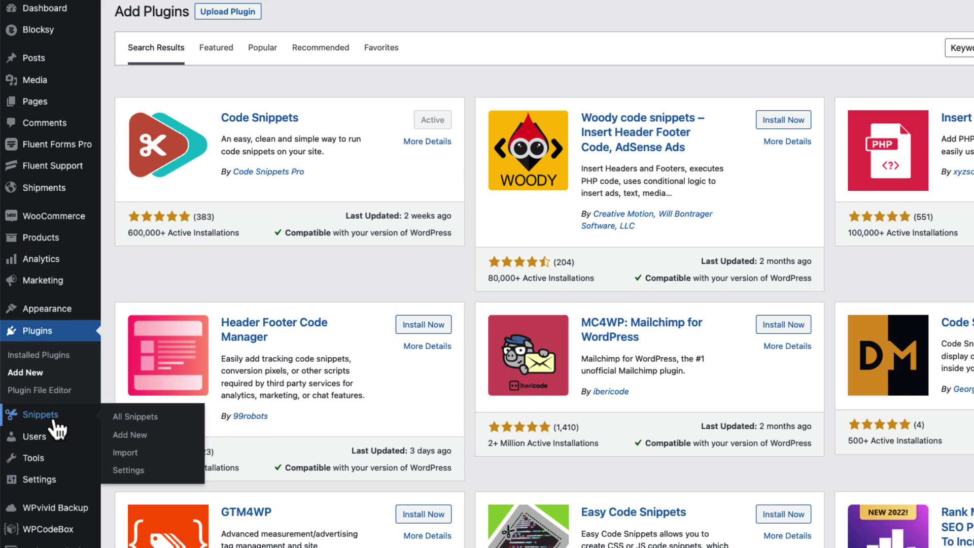
click(131, 435)
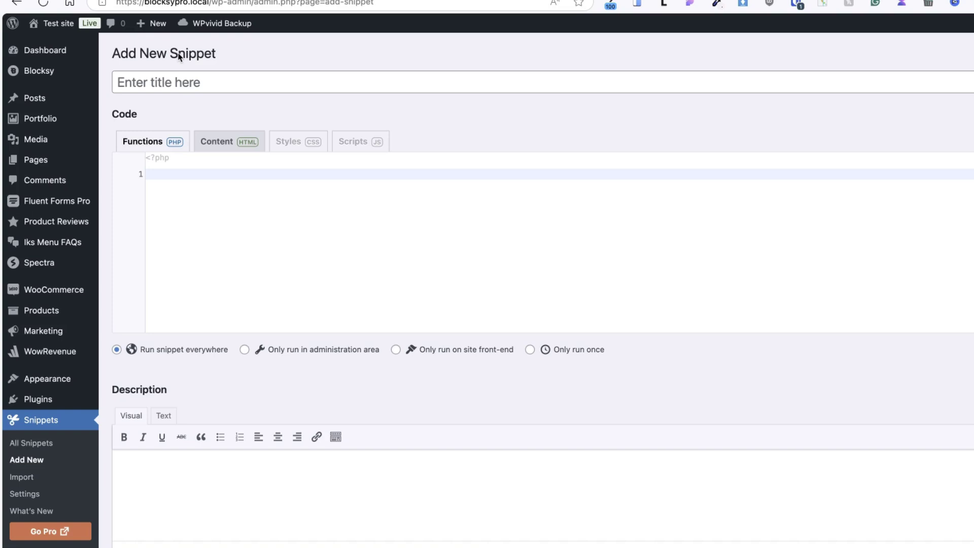
- Title the snippet 'New dashboard' and paste in the custom dashboard code
click(182, 85)
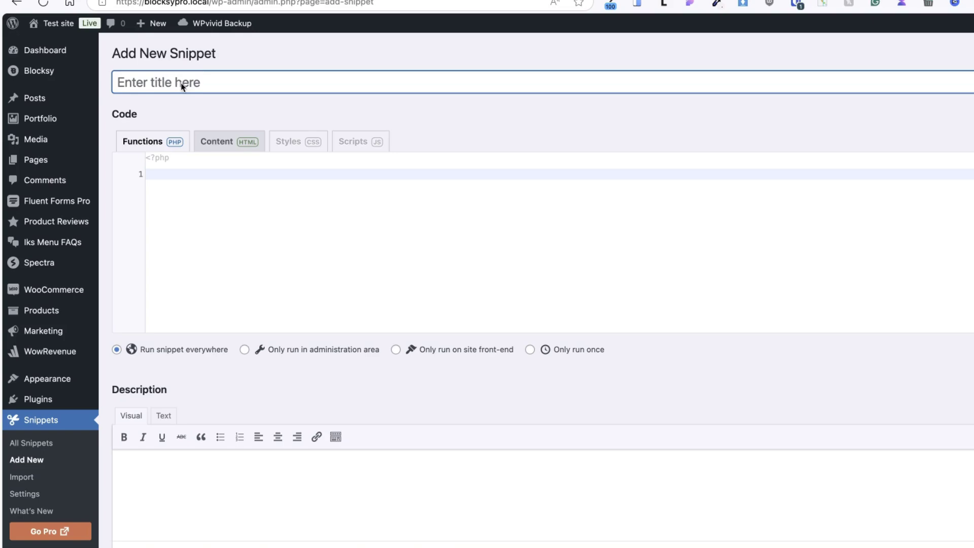
text(New dasg)
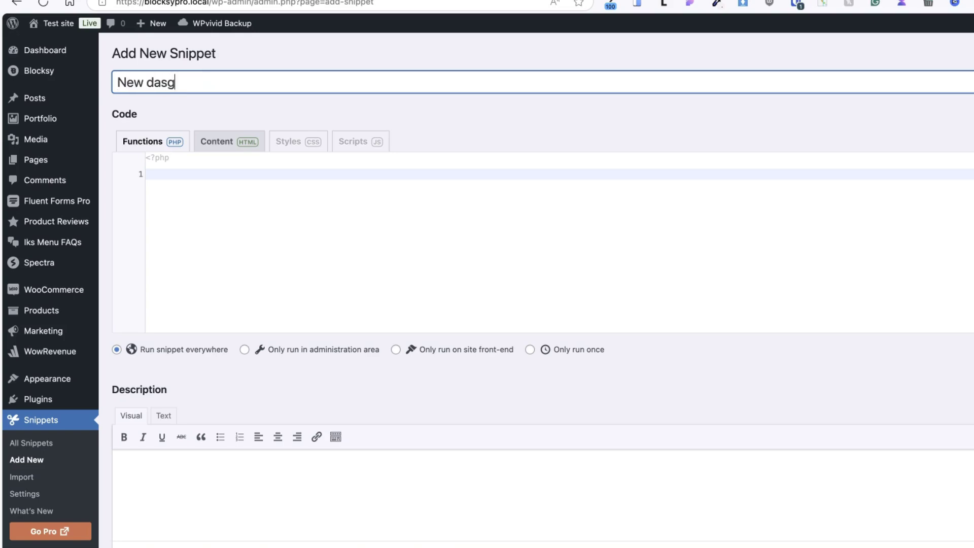
key(BackSpace)
text(hboard)
click(463, 257)
key(super+v)
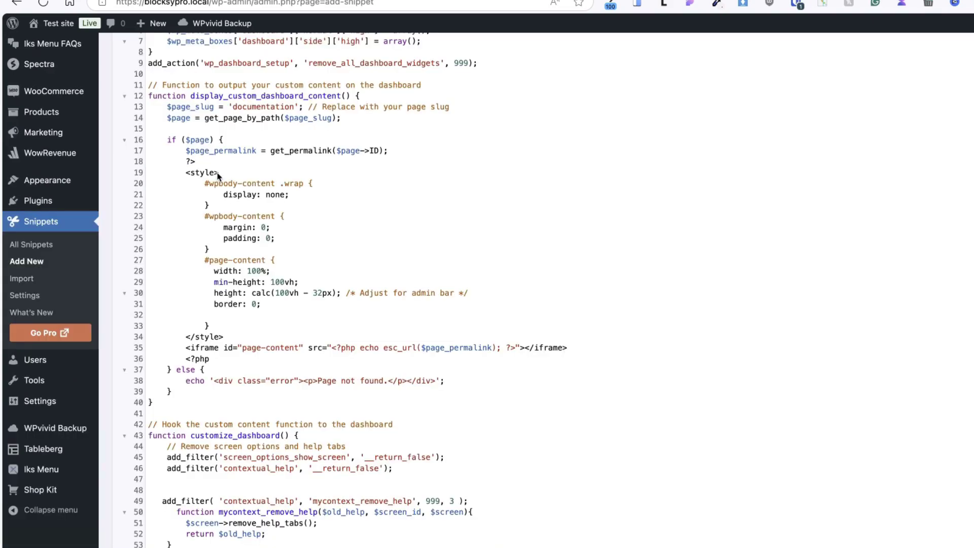
- Set the snippet to run only in the administration area
scroll(462, 260, down, 5)
scroll(462, 260, down, 2)
click(276, 243)
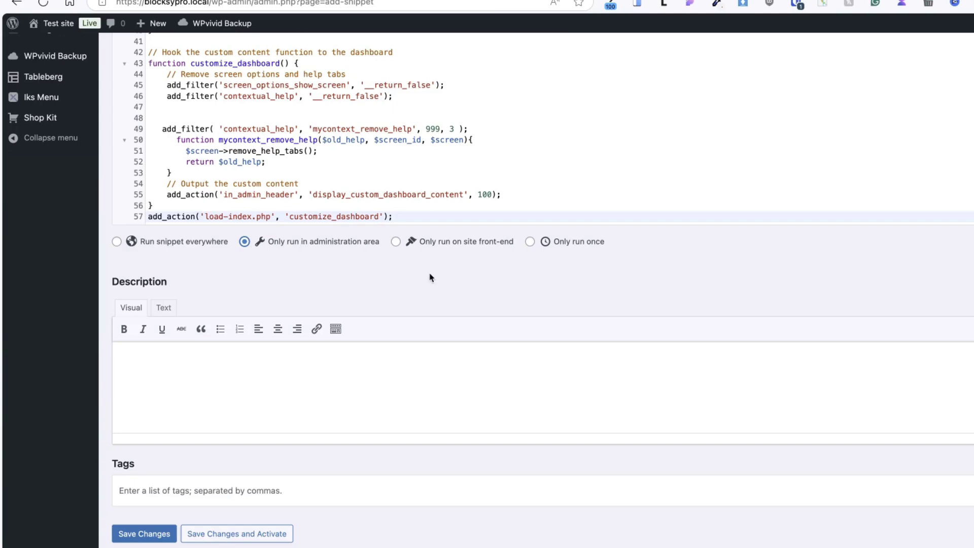
scroll(429, 276, up, 10)
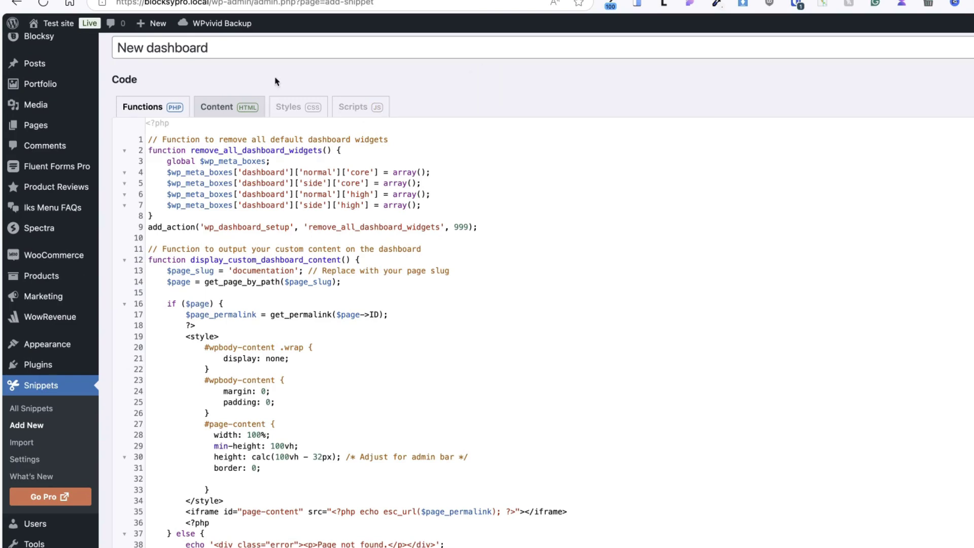
mouse_move(51, 125)
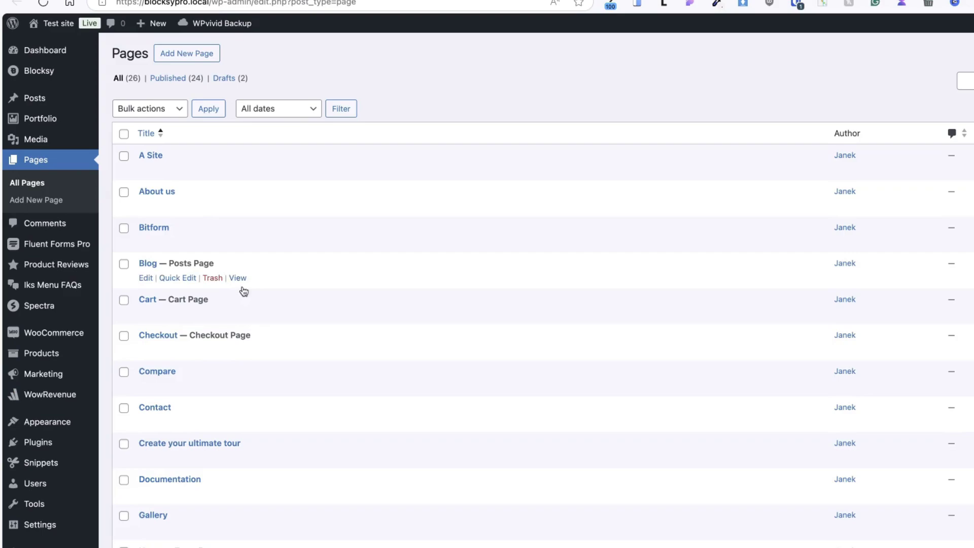
- Copy the Documentation page's full URL from its permalink settings
scroll(278, 350, down, 4)
click(189, 296)
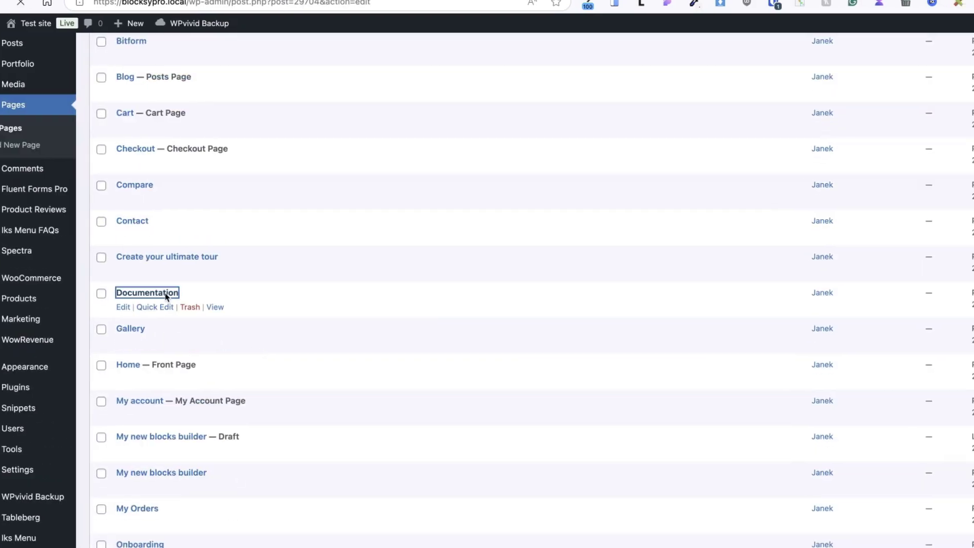
click(880, 233)
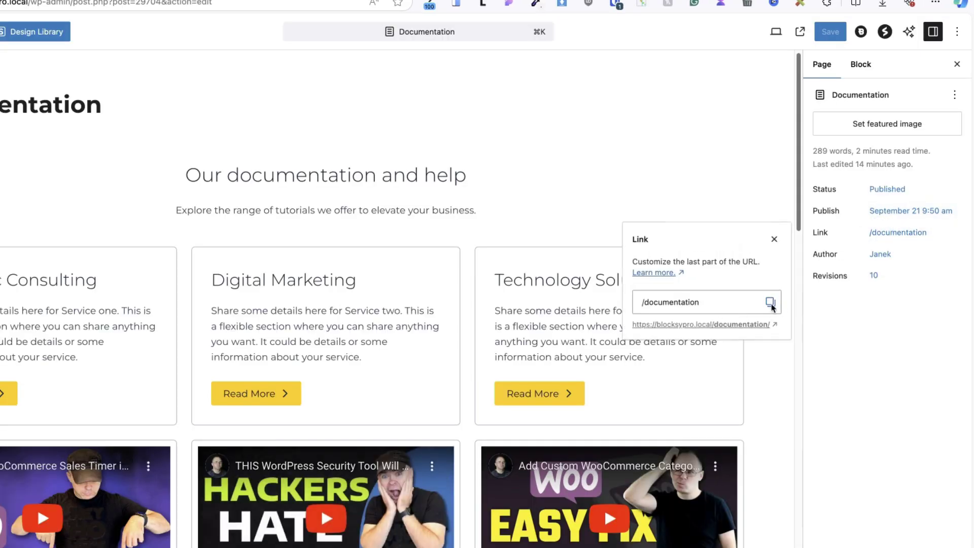
click(770, 302)
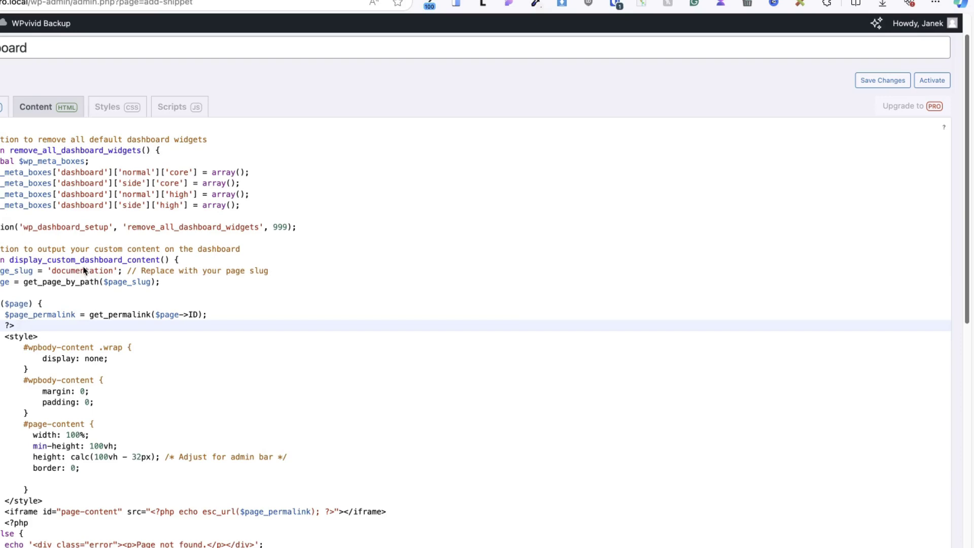
- Paste the URL into line 13 of the snippet and trim it to 'documentation'
text(https://blocksypro.local/documentation/)
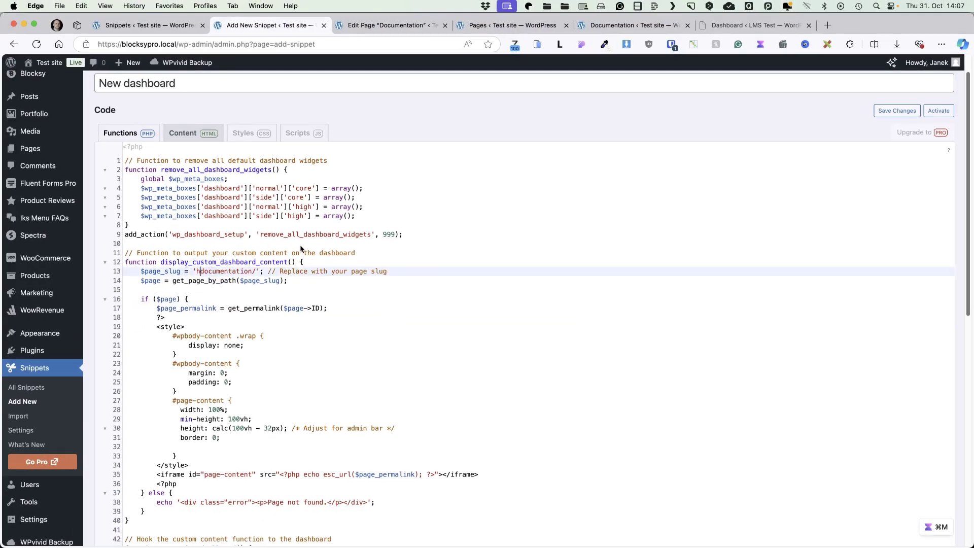
key(BackSpace)
click(256, 272)
key(BackSpace)
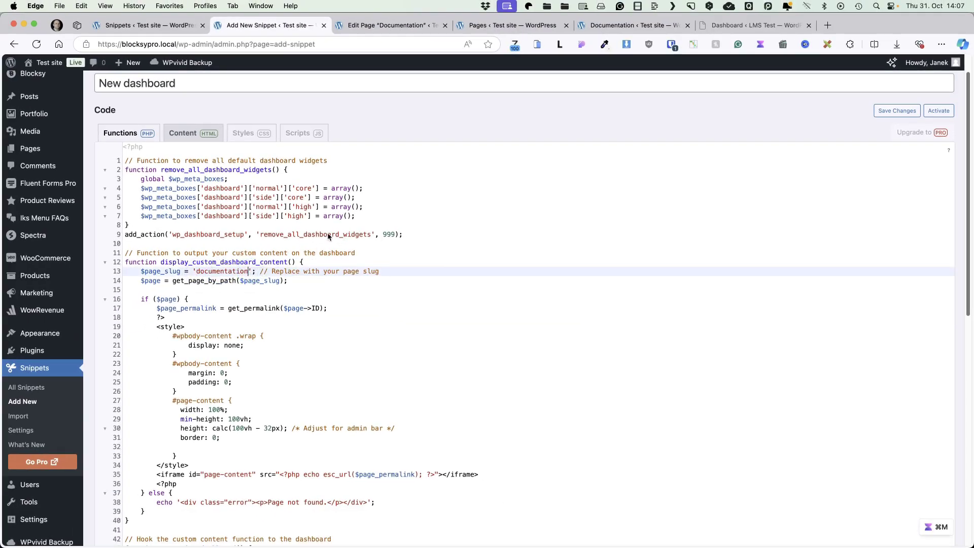
scroll(356, 338, down, 10)
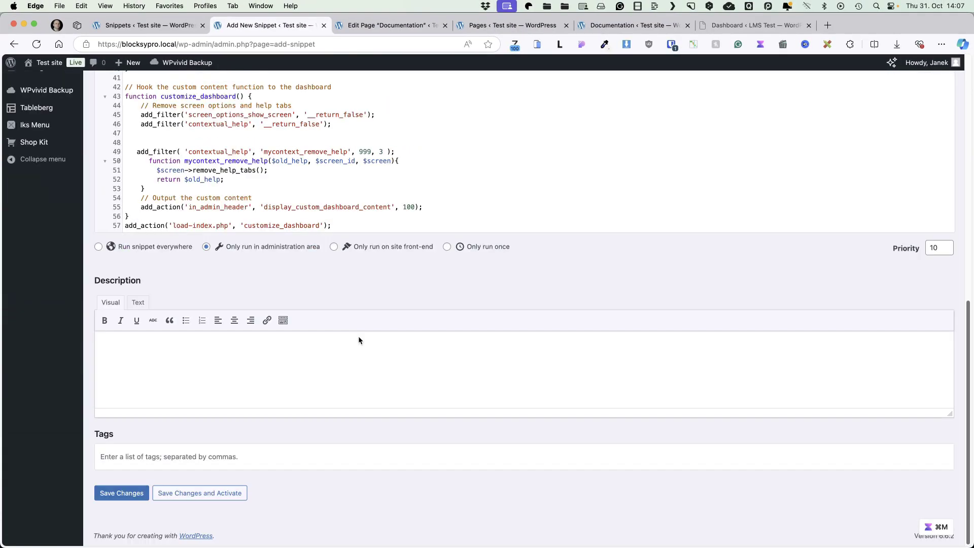
- Save the 'New dashboard' snippet with Save Changes and Activate
click(194, 493)
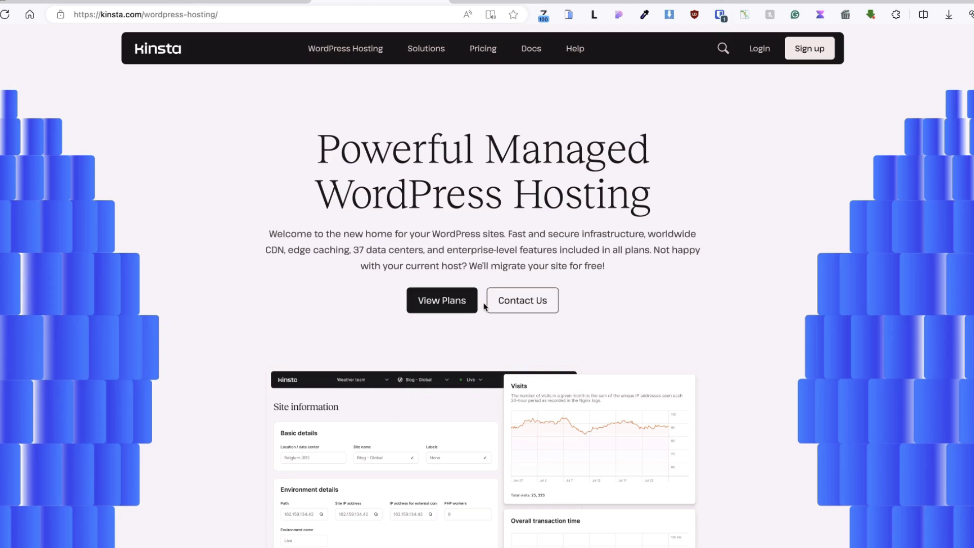
- Scroll through the Kinsta hosting page's data-center map and security features
scroll(484, 306, down, 15)
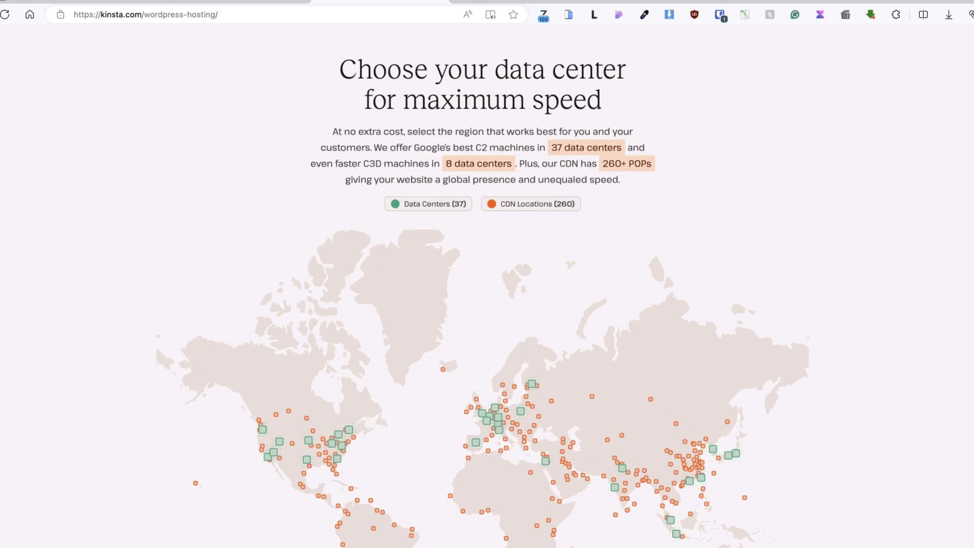
scroll(66, 308, down, 10)
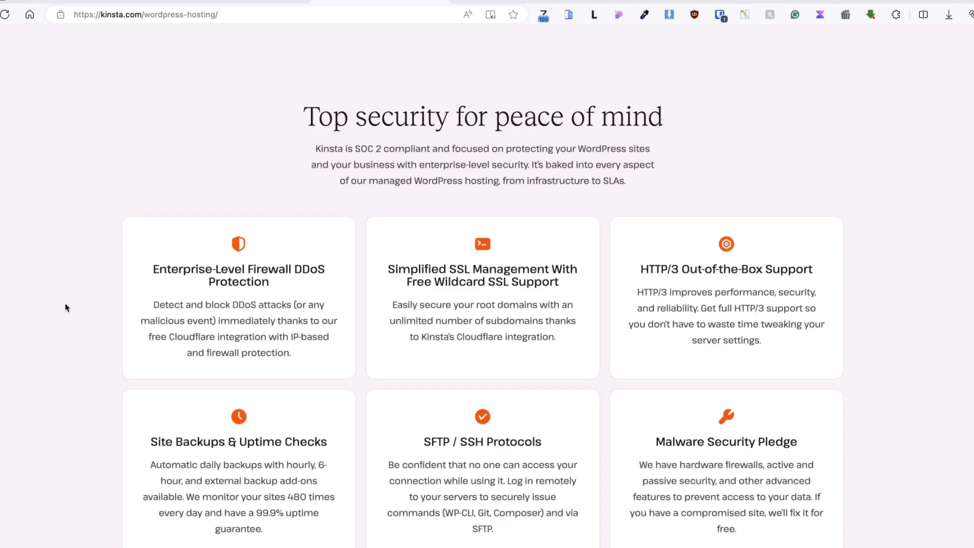
scroll(52, 282, down, 1)
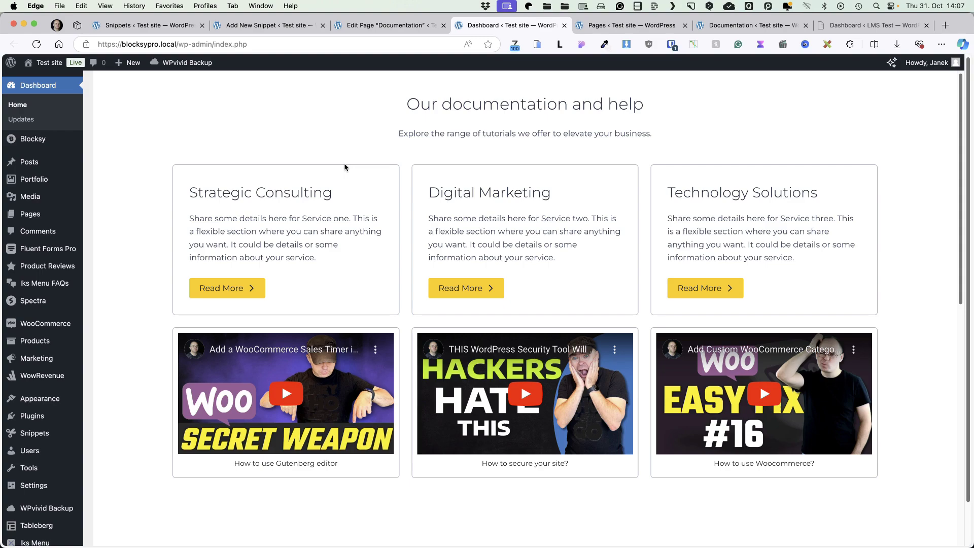
- Change the snippet's line 13 page slug from documentation to 'contact' and save the snippet
scroll(721, 267, down, 1)
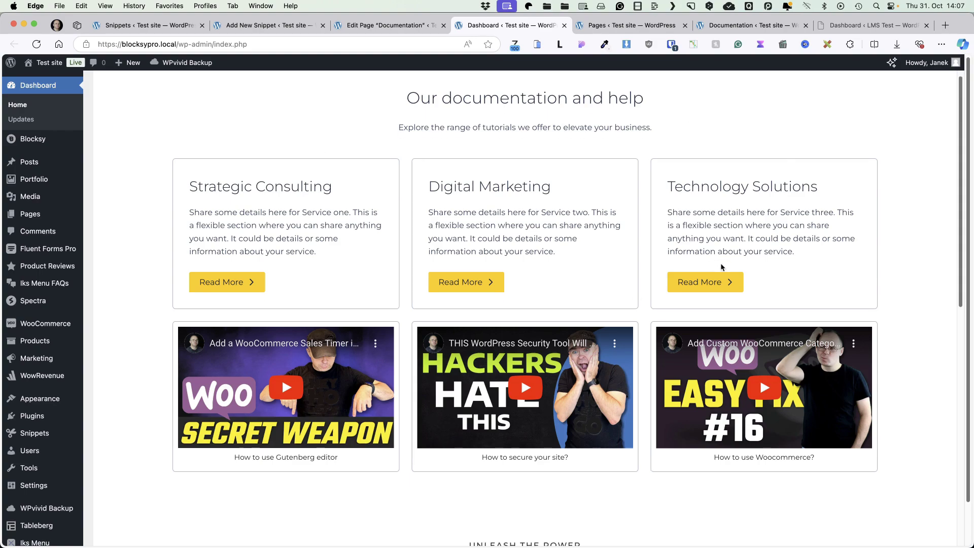
scroll(726, 260, down, 10)
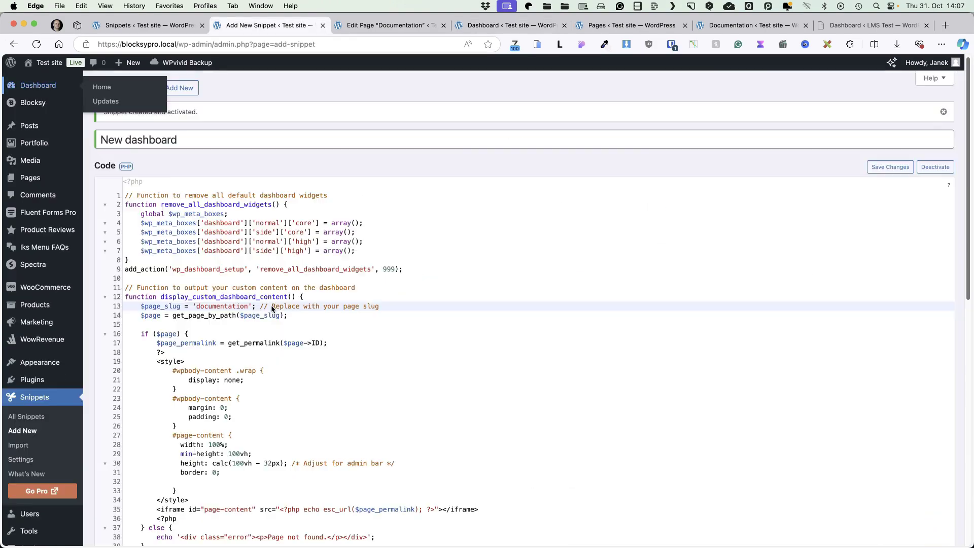
double_click(213, 307)
text(c)
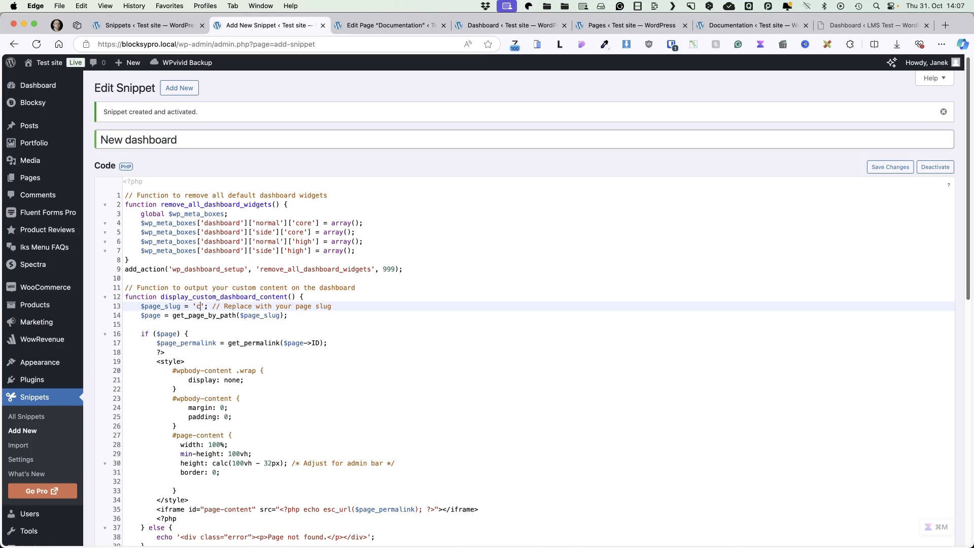
text(ontact)
scroll(413, 321, down, 15)
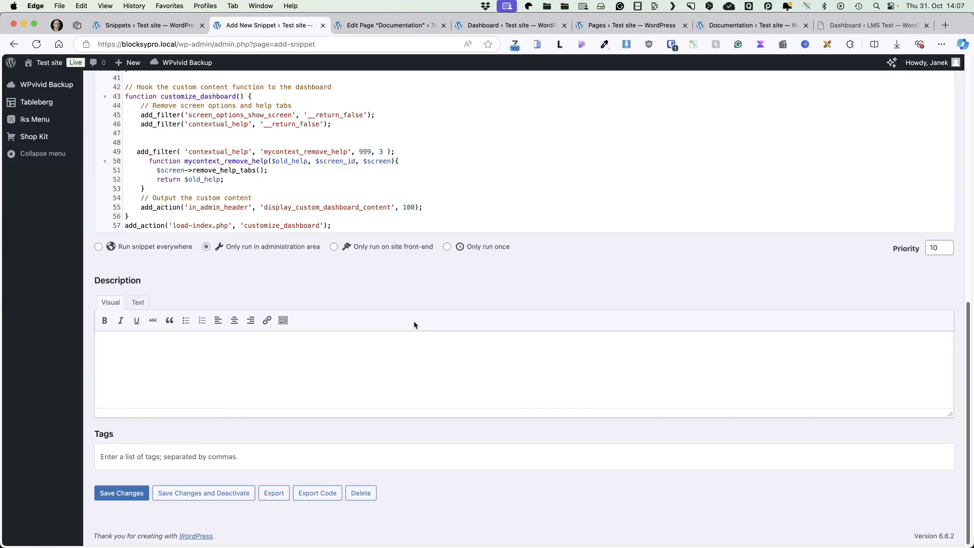
click(113, 493)
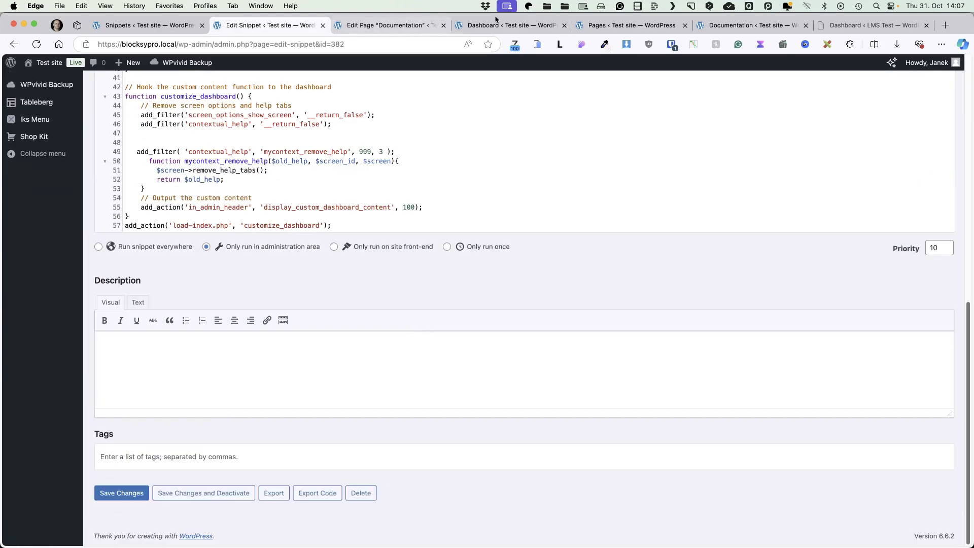
- Reload the Dashboard to confirm it now displays the Contact page
click(513, 25)
key(super+r)
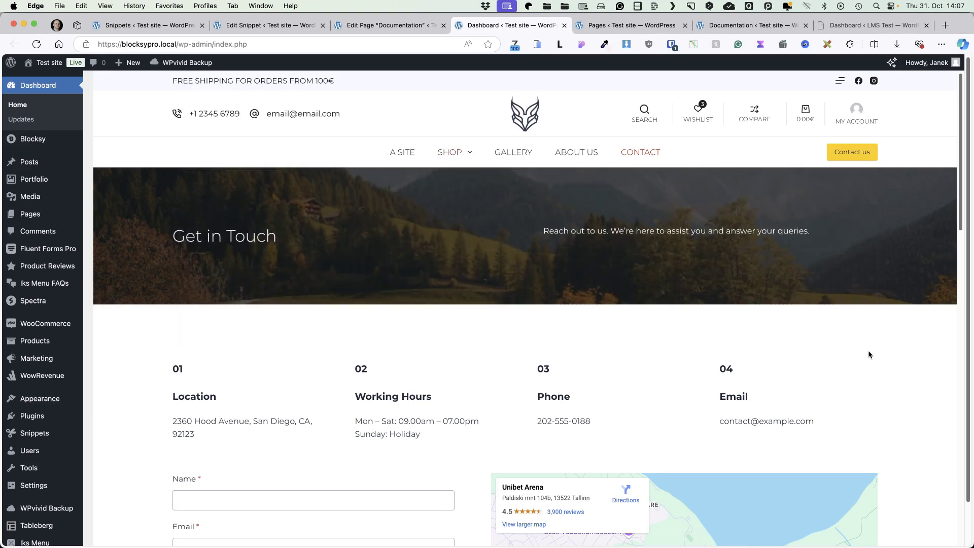
scroll(660, 309, down, 2)
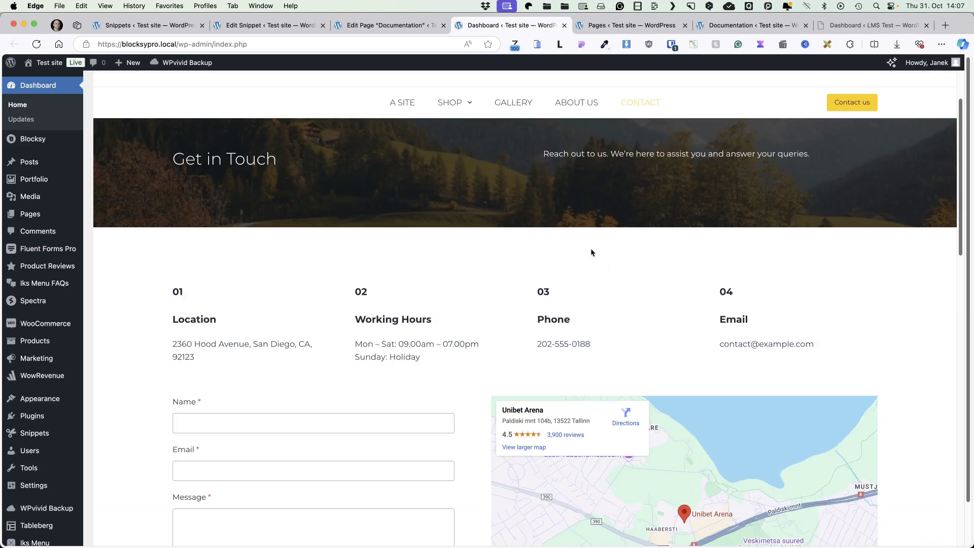
scroll(591, 252, up, 2)
- Review the Blocksy Page Settings of the Documentation page
click(381, 25)
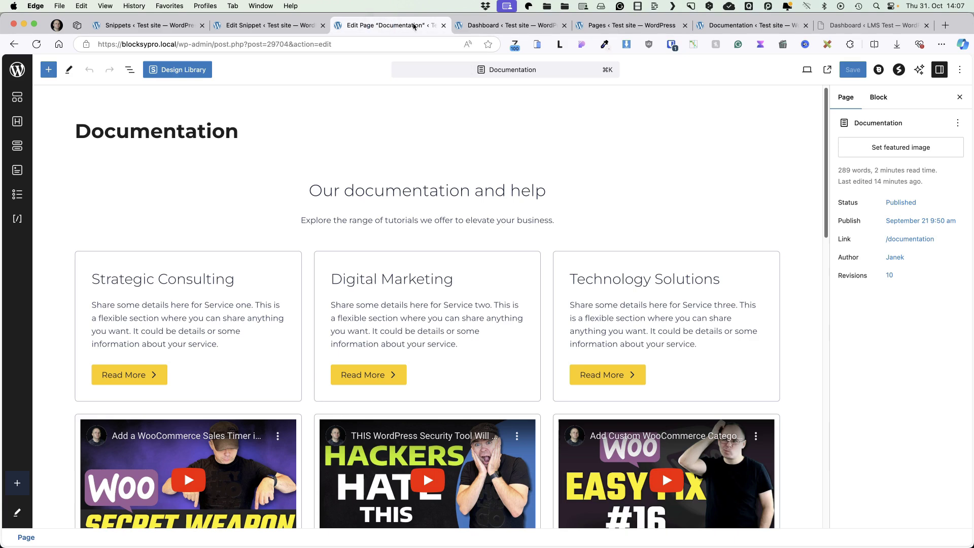
click(878, 70)
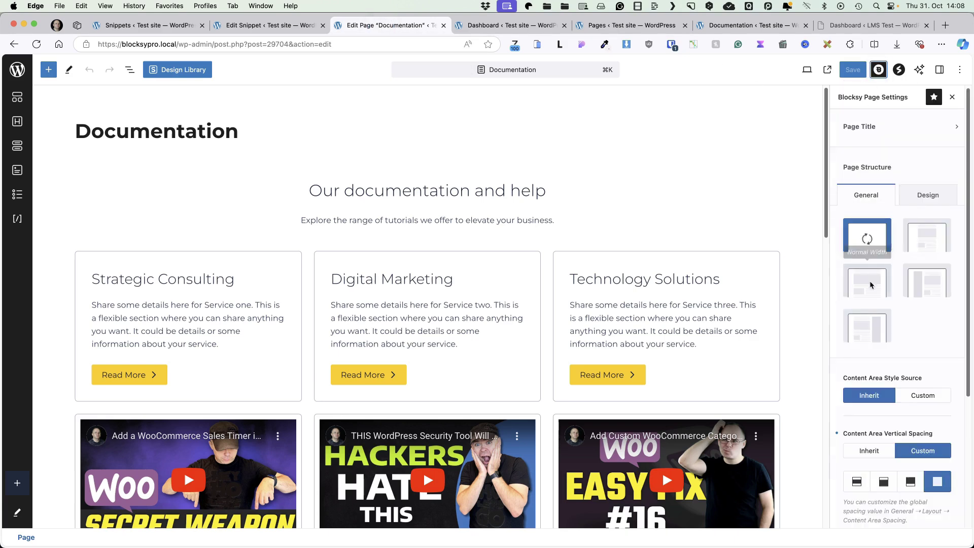
scroll(875, 283, down, 5)
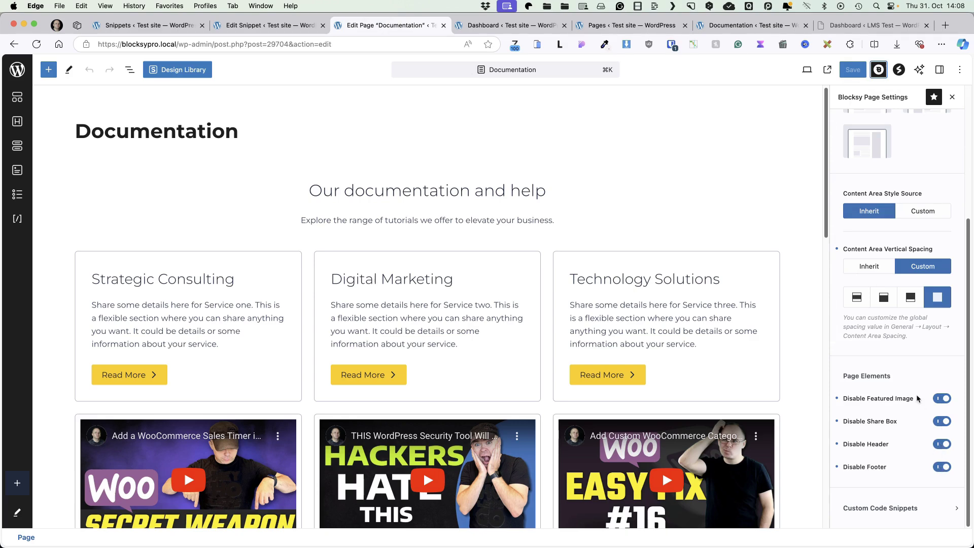
- Restore the snippet slug on line 13 to 'documentation', save, and reload the Dashboard
key(ctrl+shift+Tab)
double_click(217, 307)
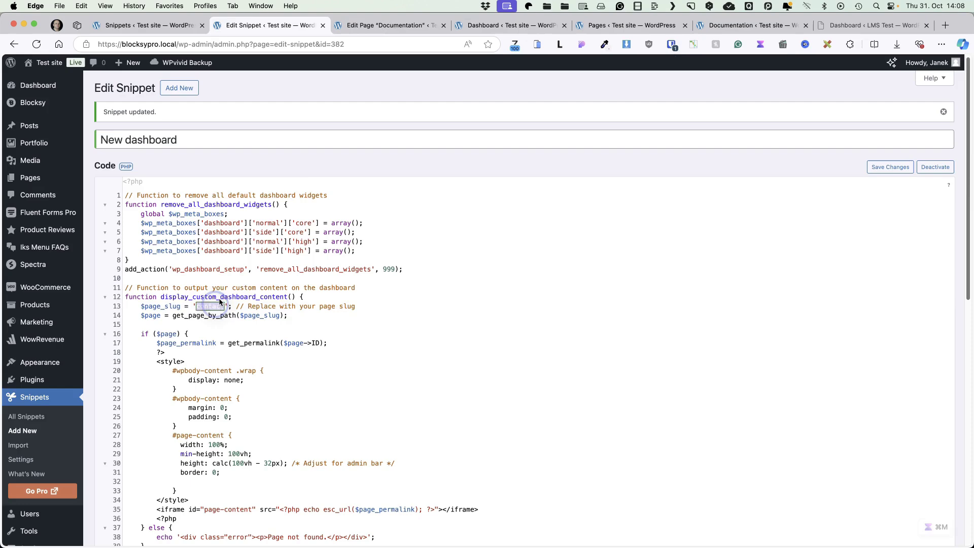
text(documentation)
scroll(361, 289, down, 10)
click(122, 493)
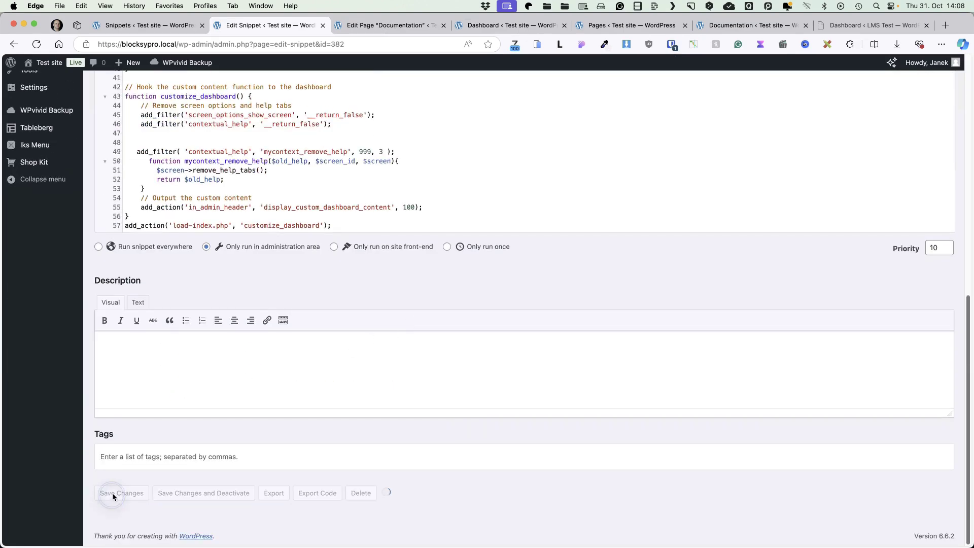
click(509, 25)
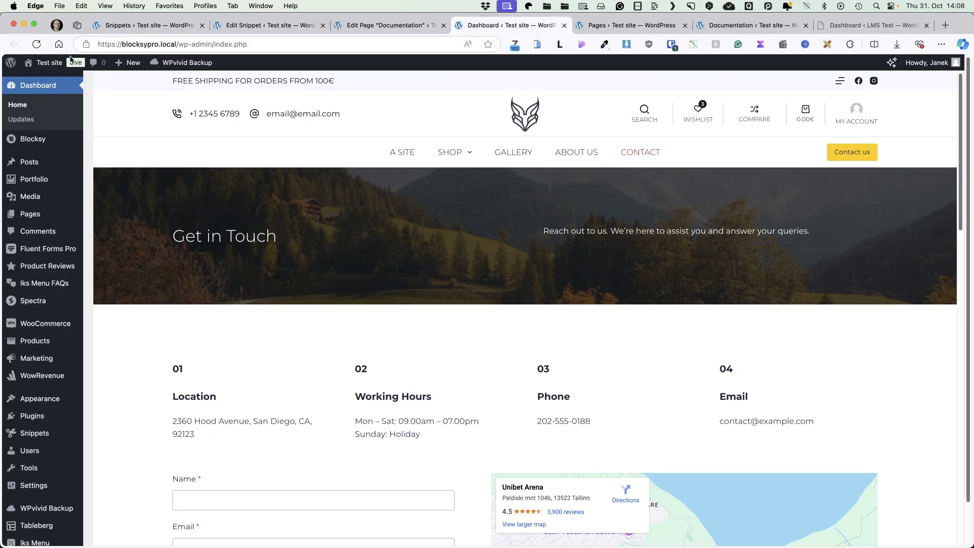
click(36, 45)
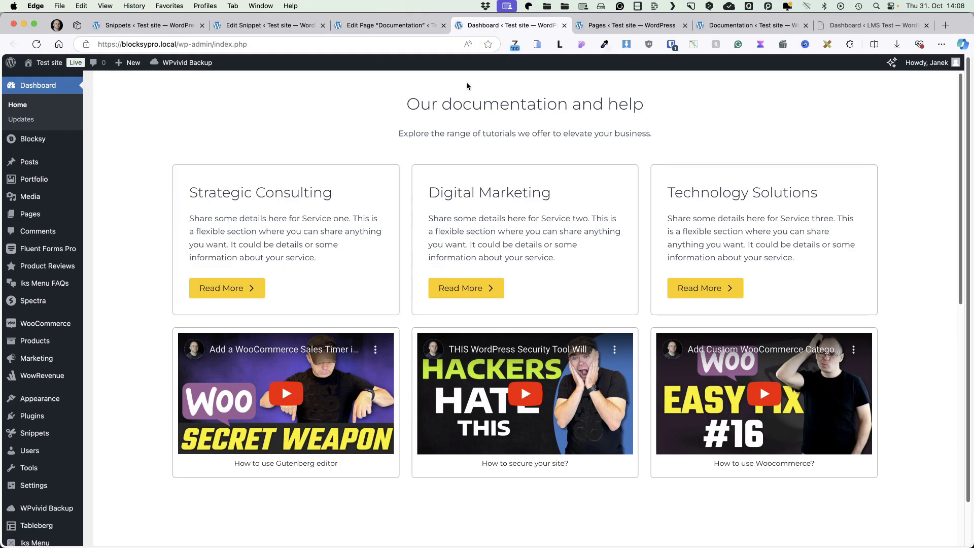
click(357, 25)
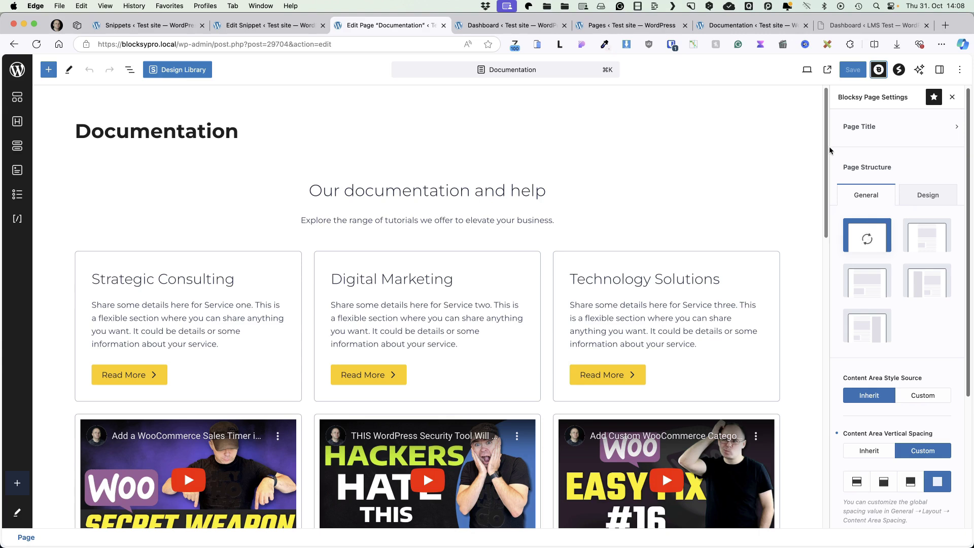
- Set the Documentation page's status to Private and save it
click(940, 69)
click(902, 202)
click(675, 283)
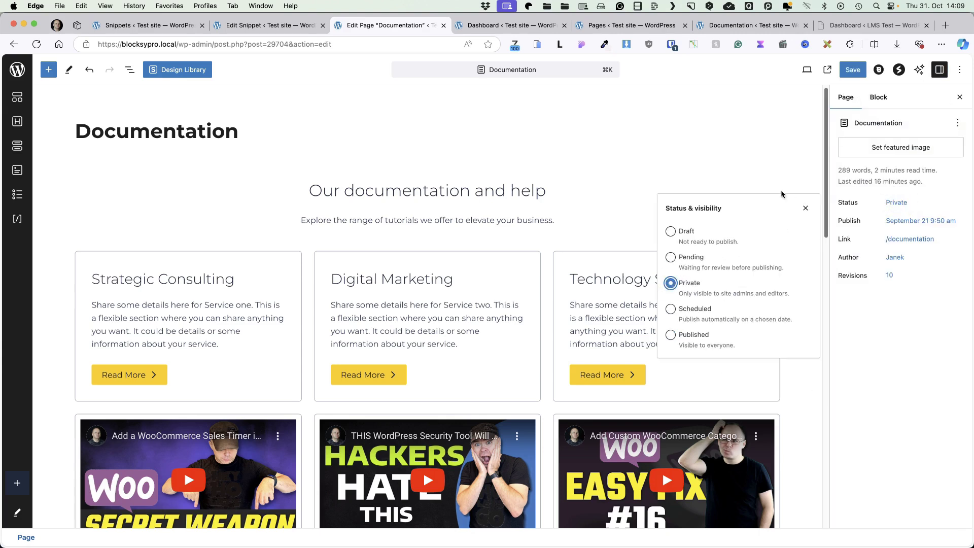
click(853, 70)
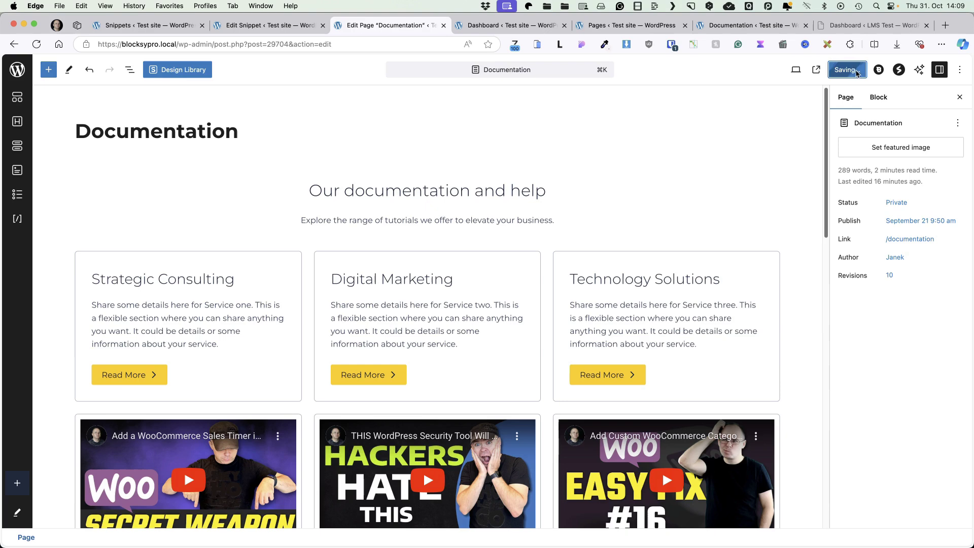
- Load the Documentation page's URL in a private browsing window as a logged-out visitor
click(485, 23)
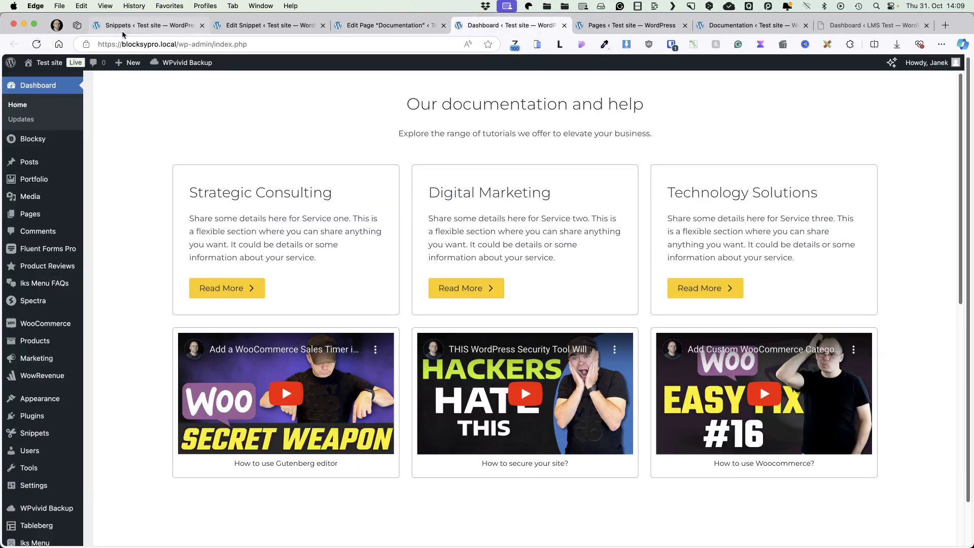
click(230, 44)
key(super+c)
key(super+shift+n)
key(super+v)
key(Return)
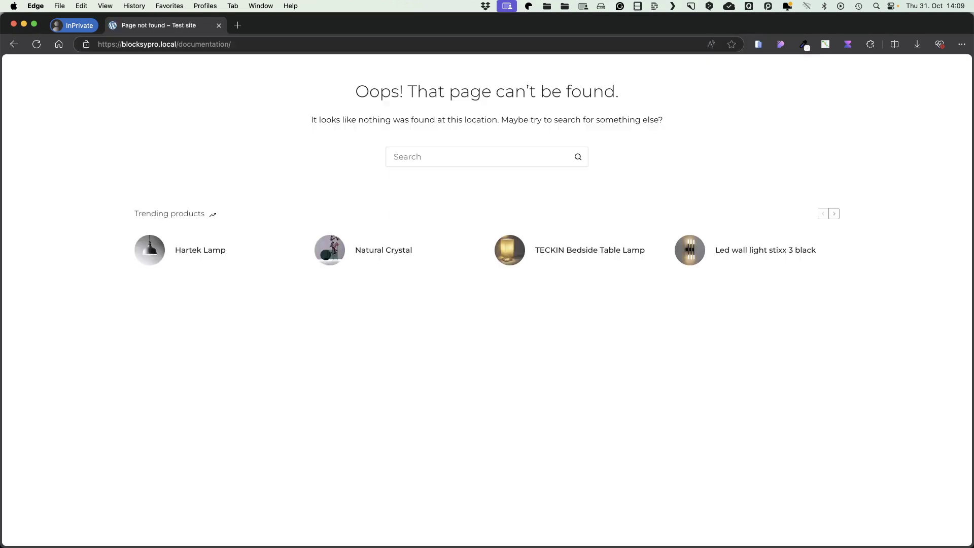
- Save and deactivate the New dashboard snippet
click(219, 26)
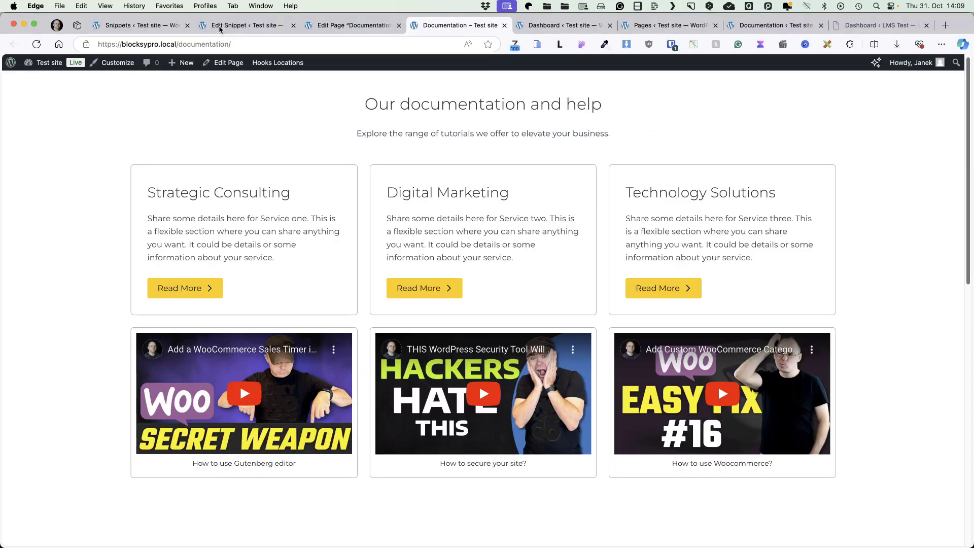
click(224, 28)
click(228, 492)
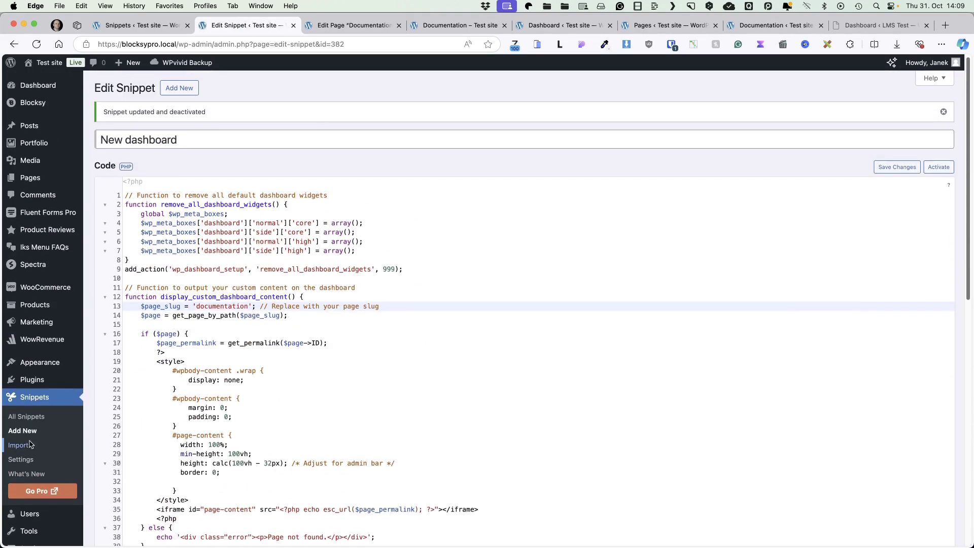
- Create a new snippet titled 'Documentation page' and paste in its code
click(27, 431)
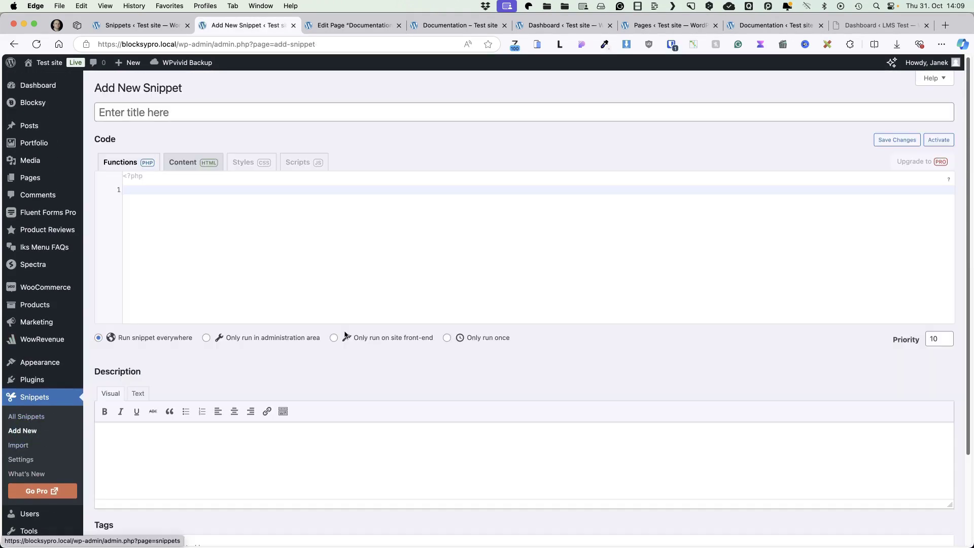
click(203, 112)
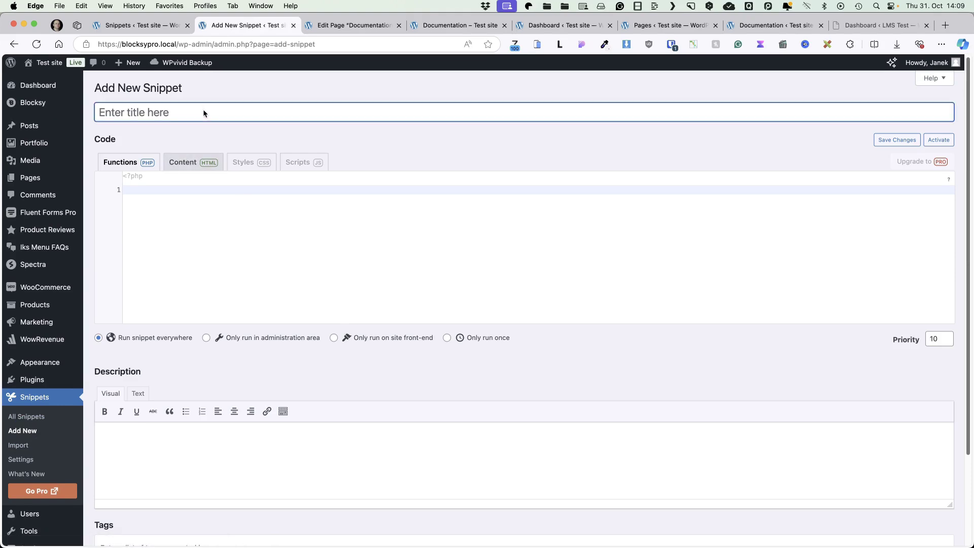
text(Documentation page)
click(239, 193)
key(super+v)
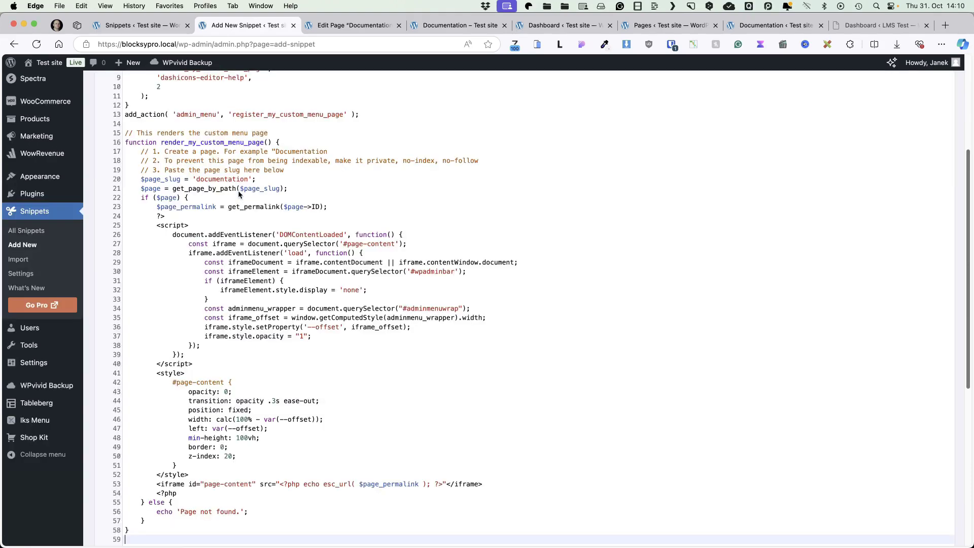
scroll(315, 245, down, 6)
scroll(315, 245, up, 10)
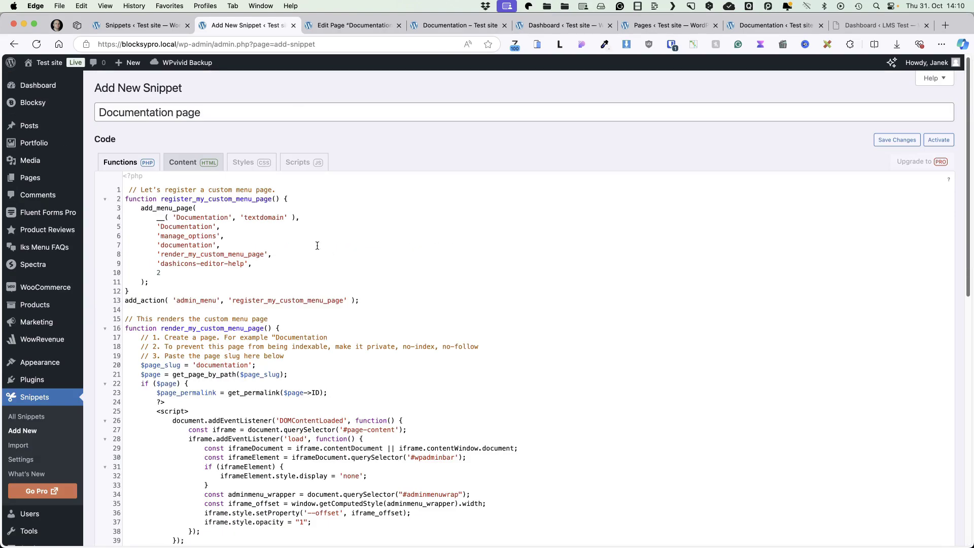
- Limit the snippet to the administration area, then save and activate it
double_click(224, 366)
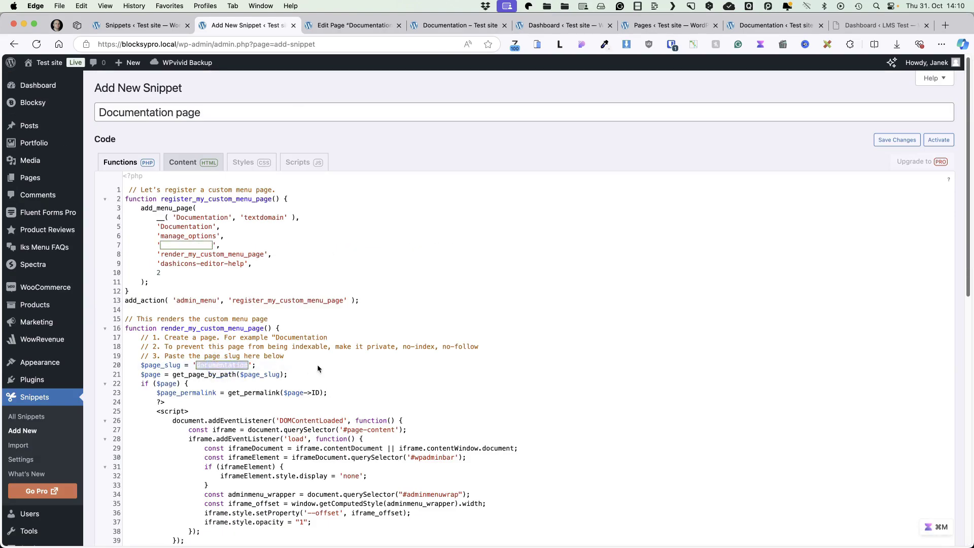
scroll(483, 340, down, 3)
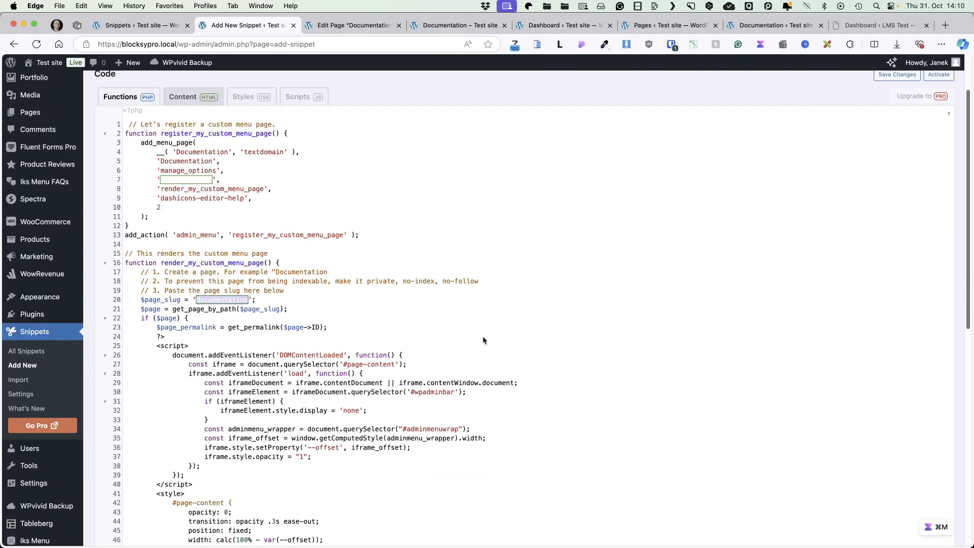
click(392, 300)
scroll(396, 302, down, 10)
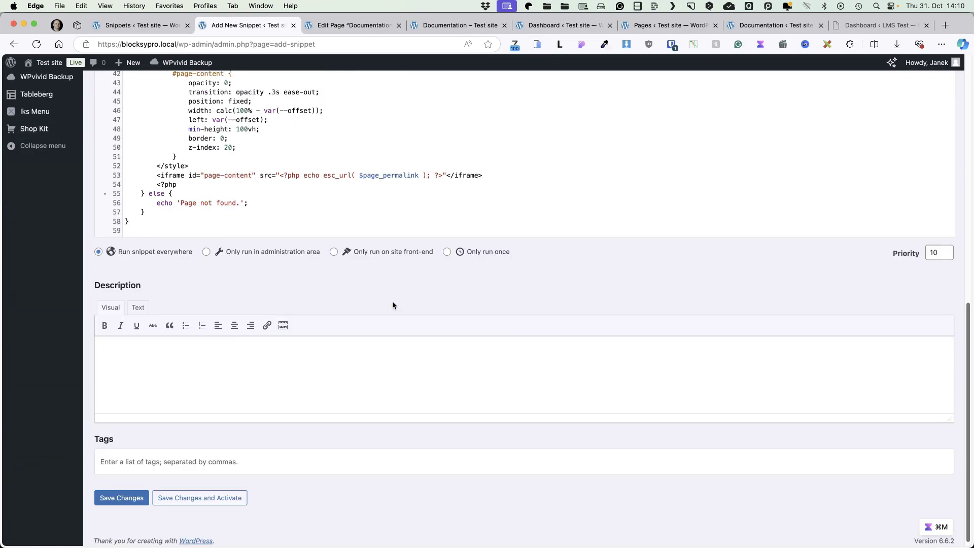
click(271, 249)
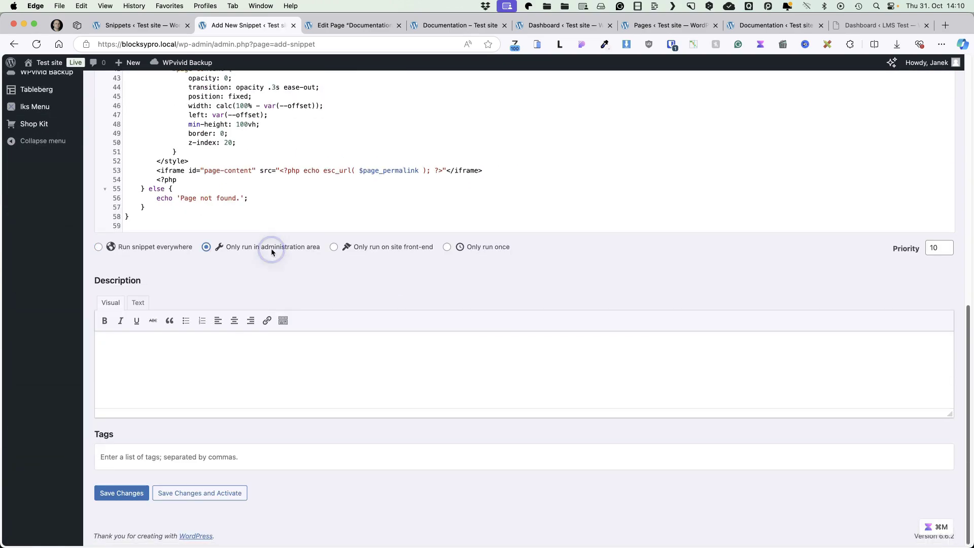
click(202, 490)
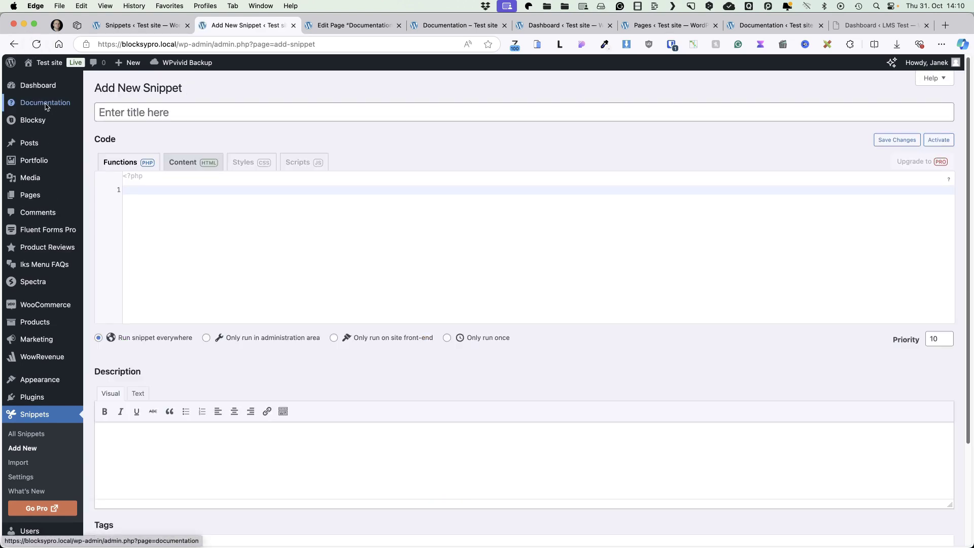
- View the new Documentation admin page, then confirm the Dashboard is back to default
click(47, 105)
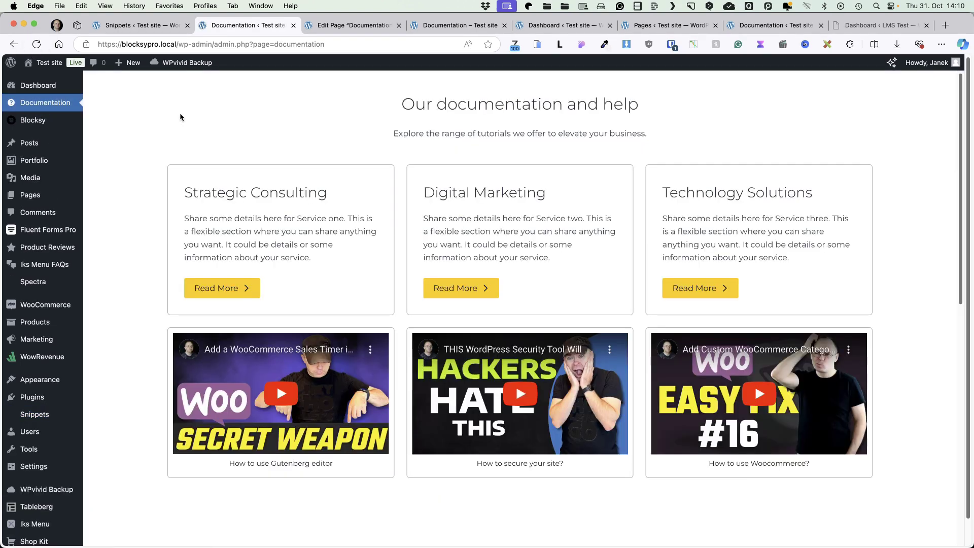
click(45, 90)
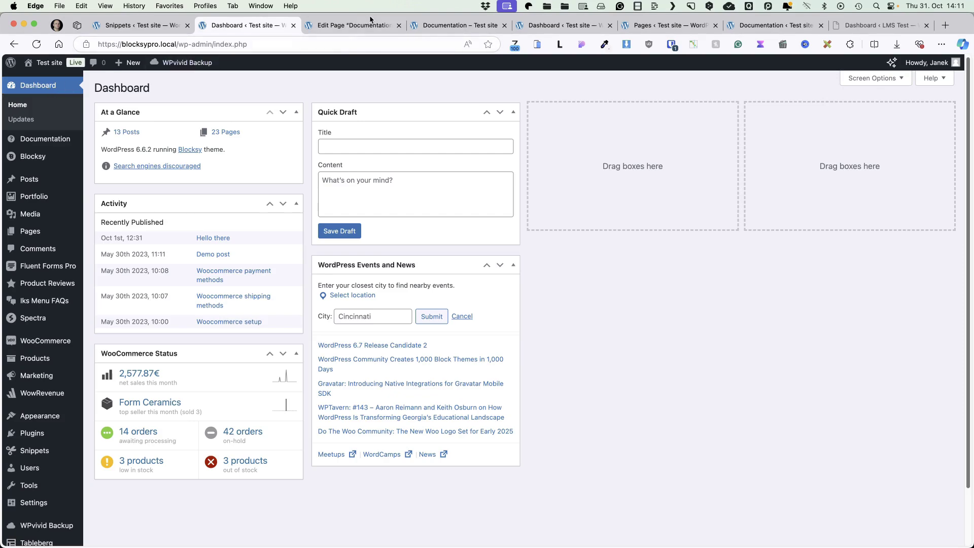
click(345, 26)
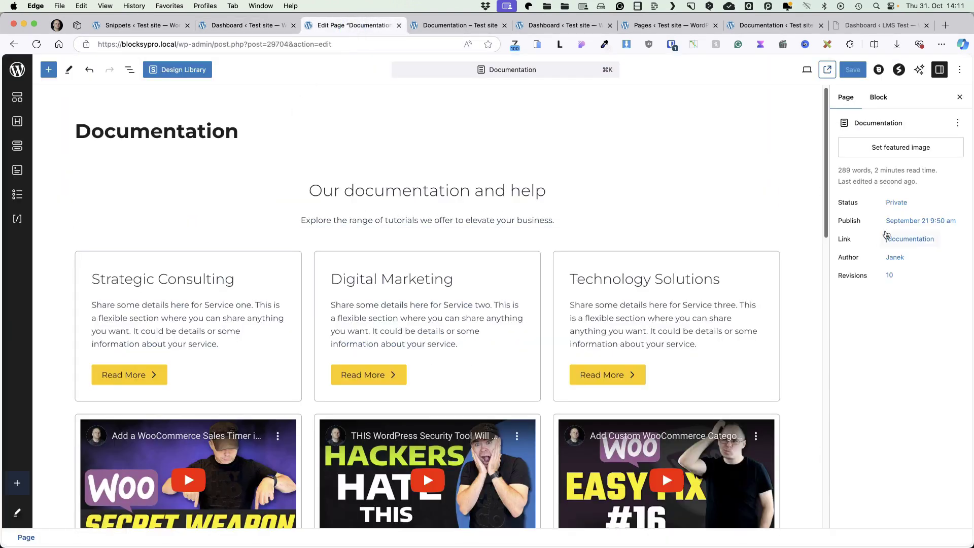
- Check the Documentation page's /documentation permalink in its Link settings
click(911, 239)
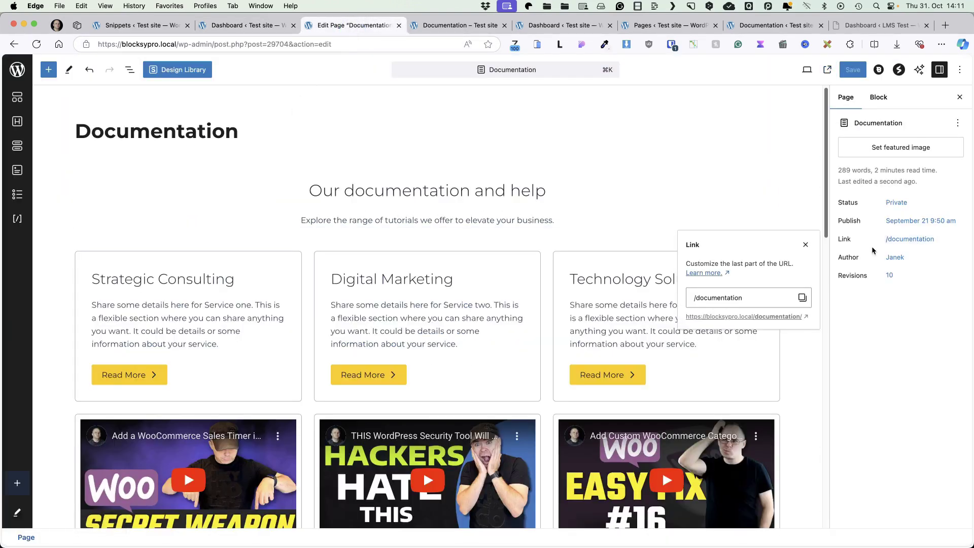
drag(755, 302, 694, 298)
key(Escape)
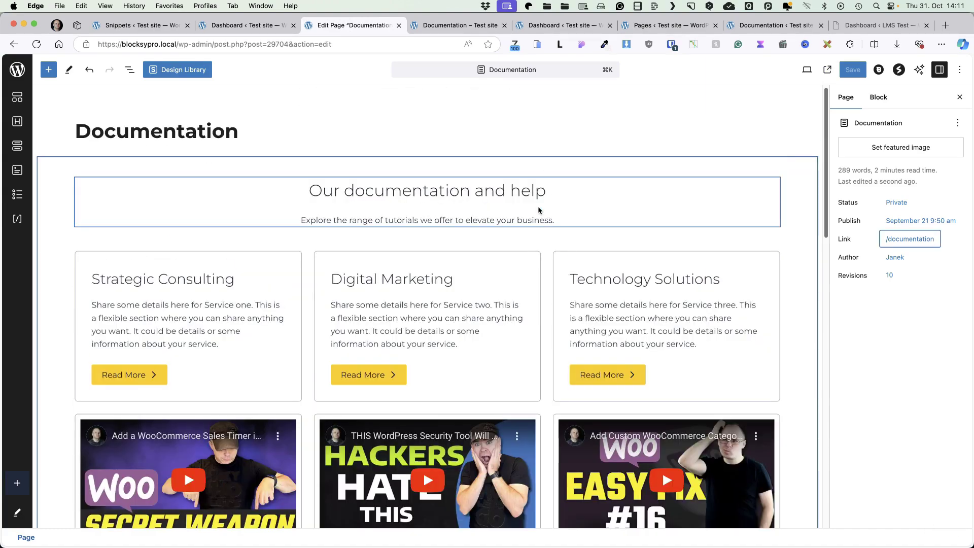
scroll(538, 207, down, 4)
scroll(538, 206, down, 10)
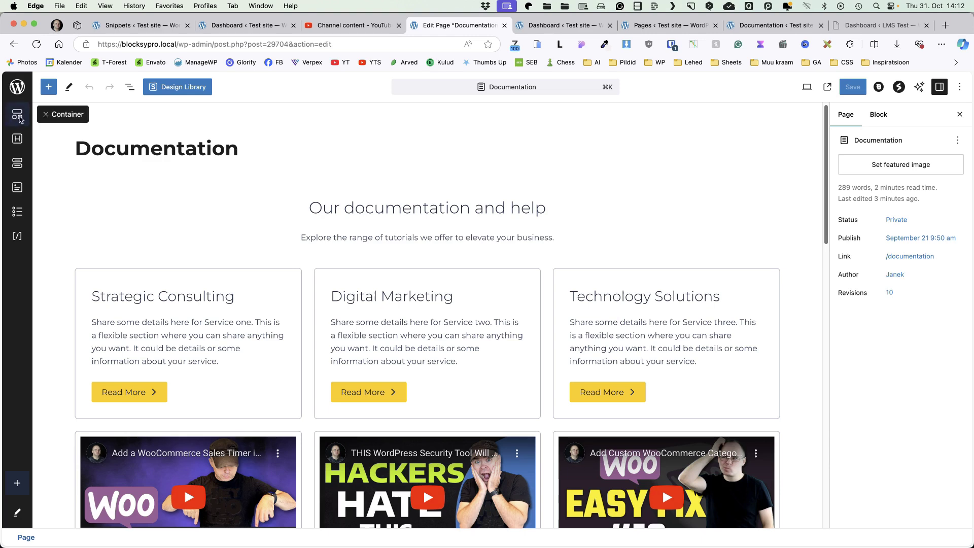
- Drop a Container block above the 'Our documentation and help' section, dismissing the Design Library
drag(19, 118, 256, 178)
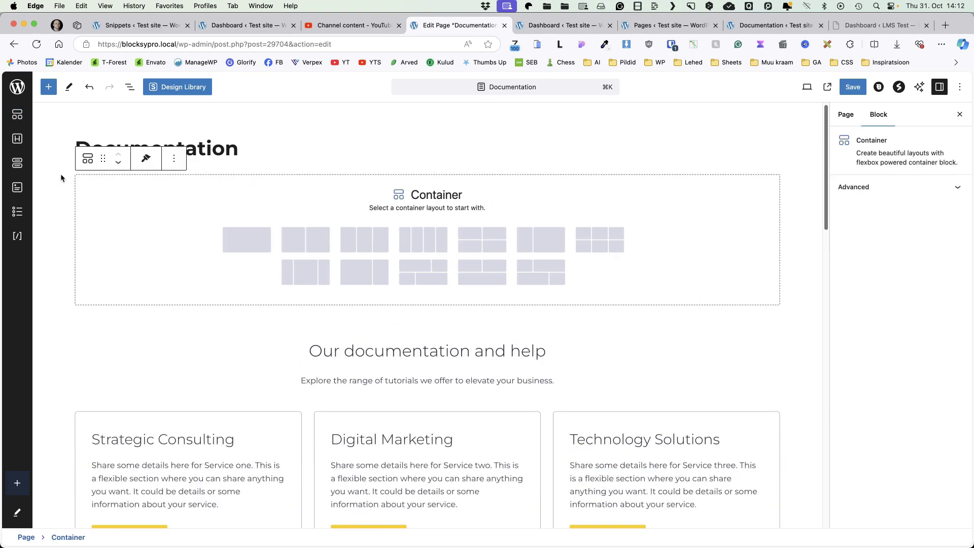
click(193, 87)
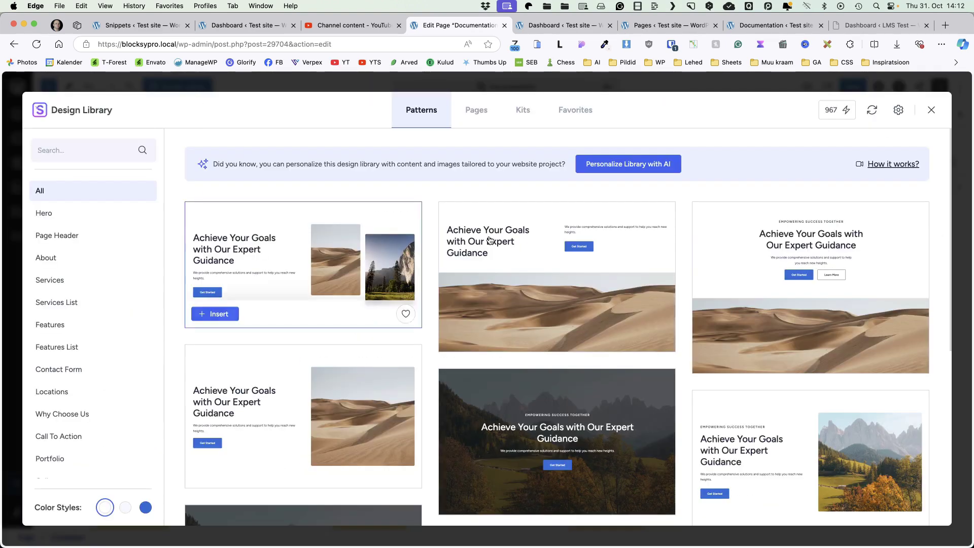
click(931, 110)
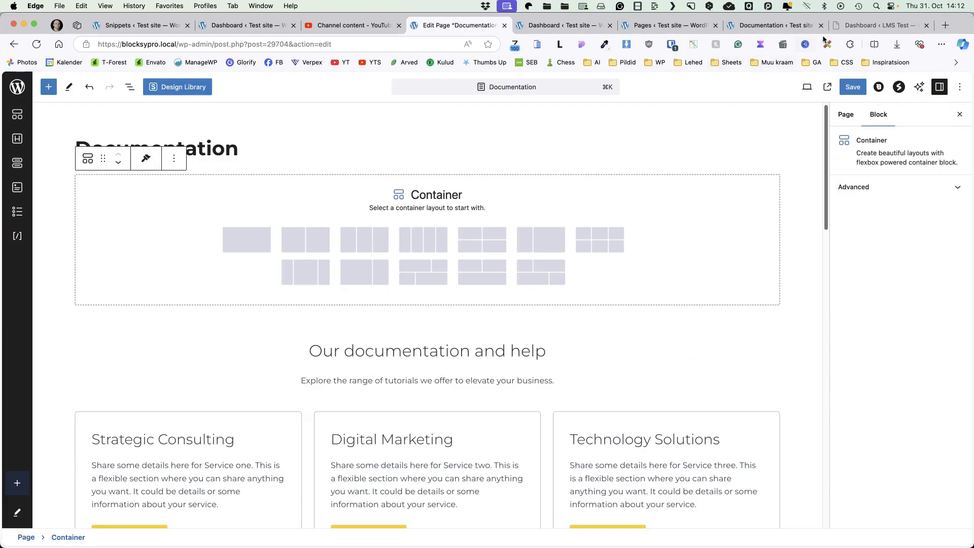